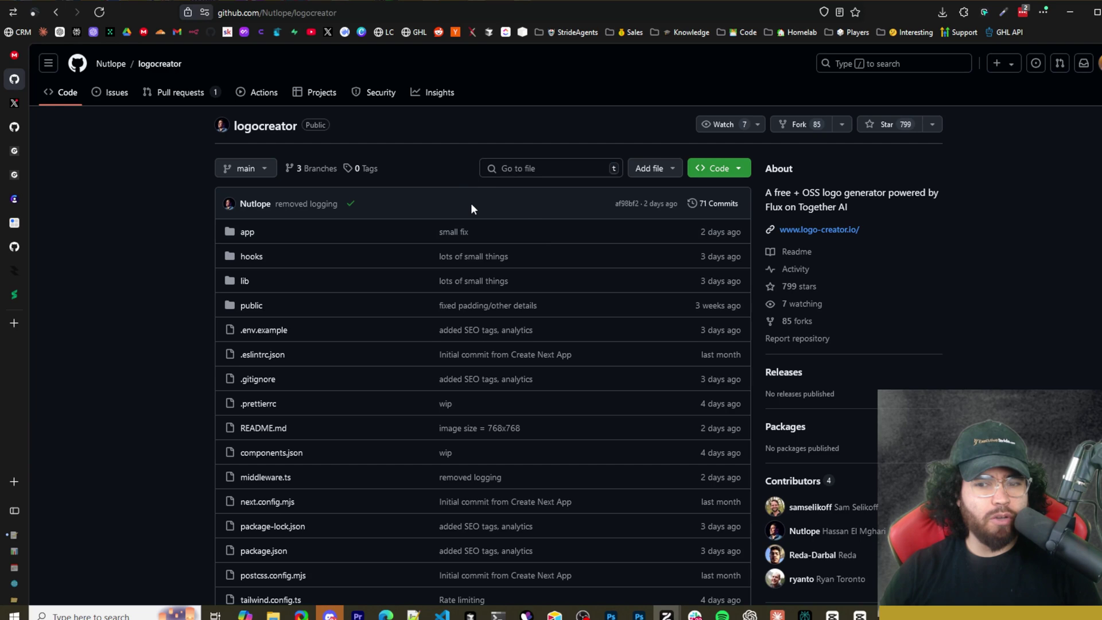
Scroll down through the LogoCreator repository README.
scroll(522, 219, down, 10)
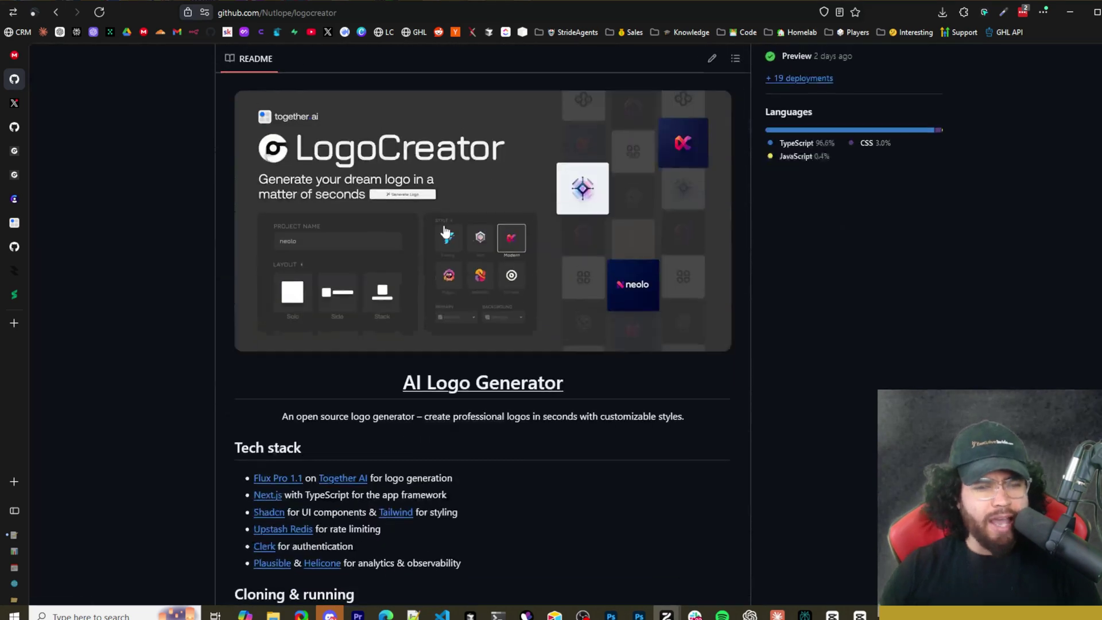
scroll(363, 238, down, 3)
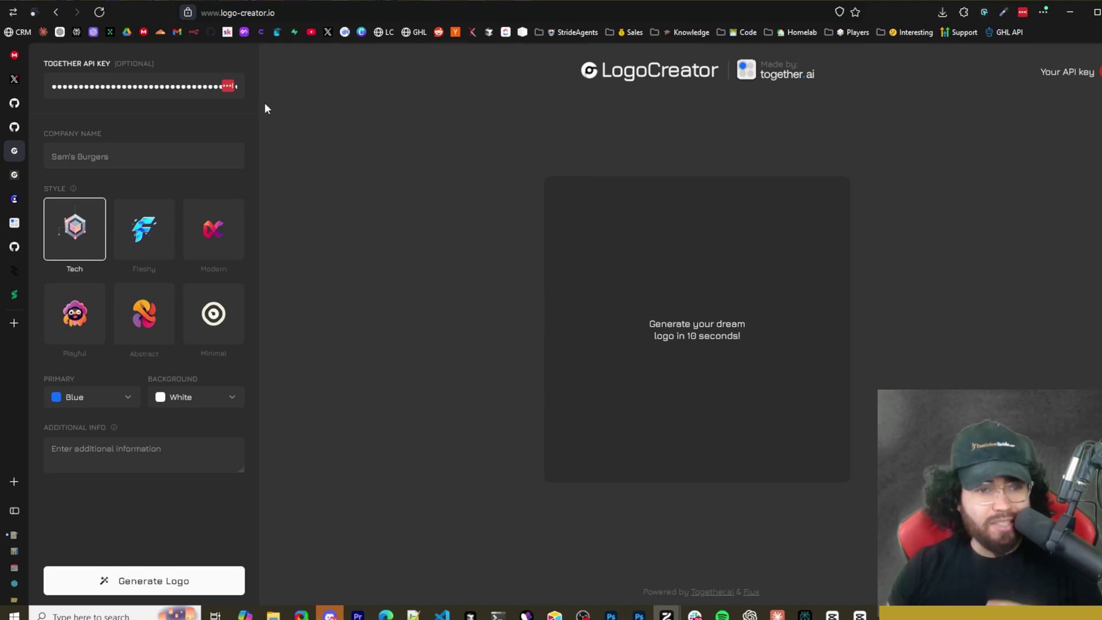
Enter ExecutiveStride.com as the company name.
drag(220, 12, 270, 14)
click(390, 282)
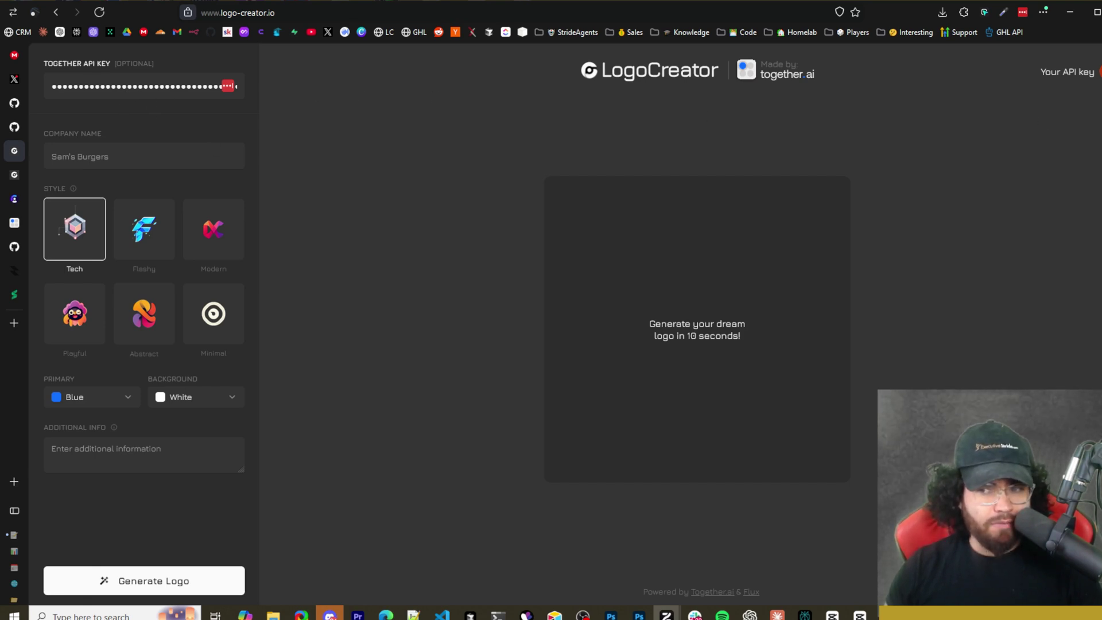
click(101, 156)
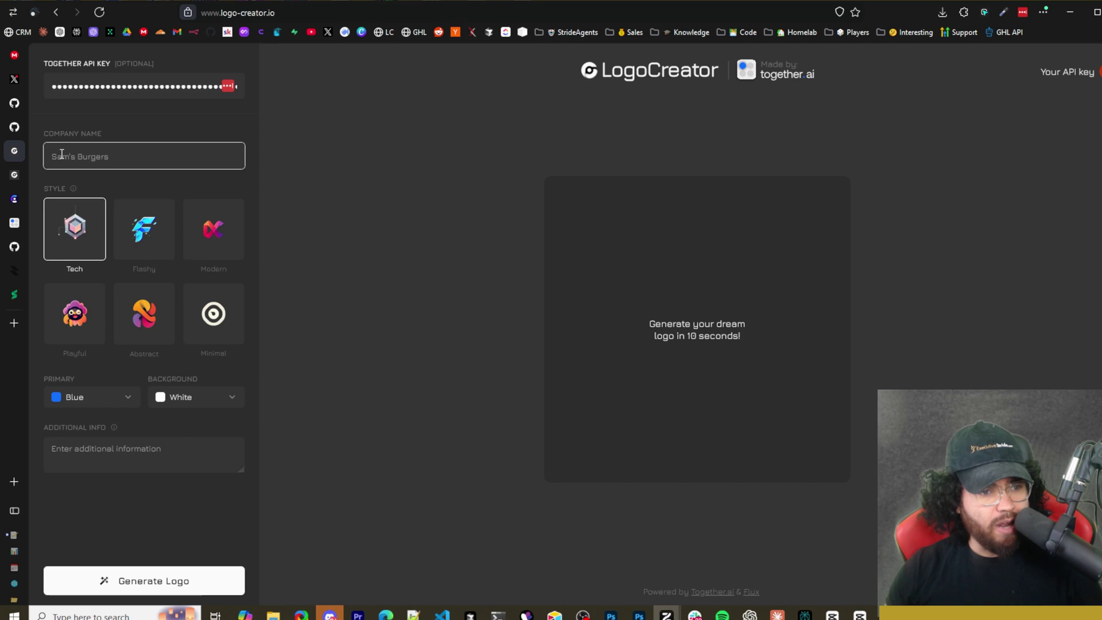
text(E)
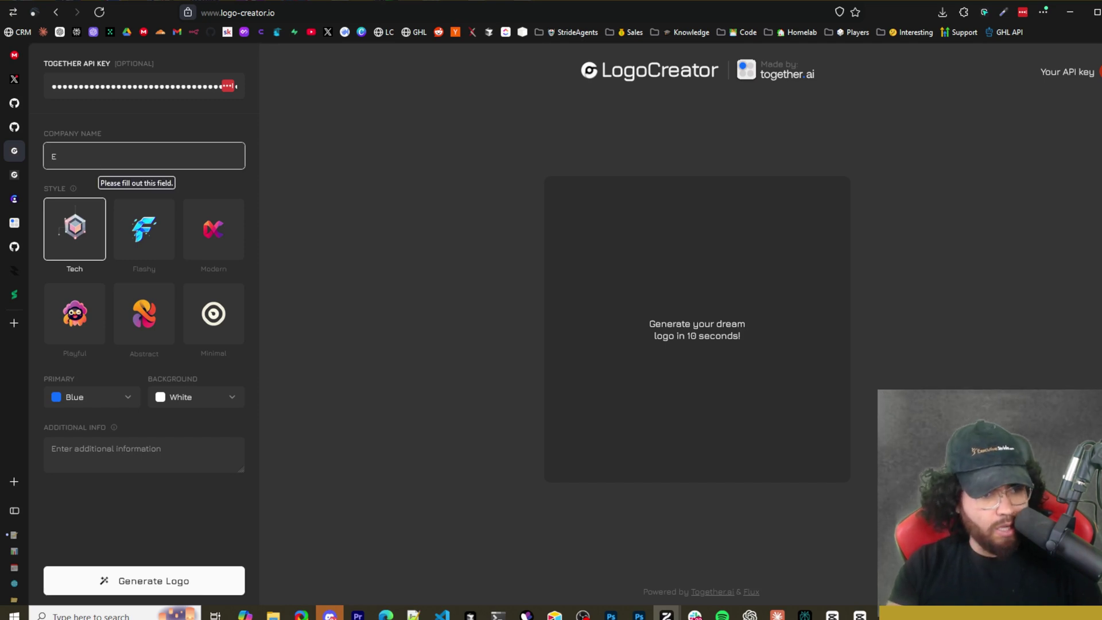
text(xecutiveSt)
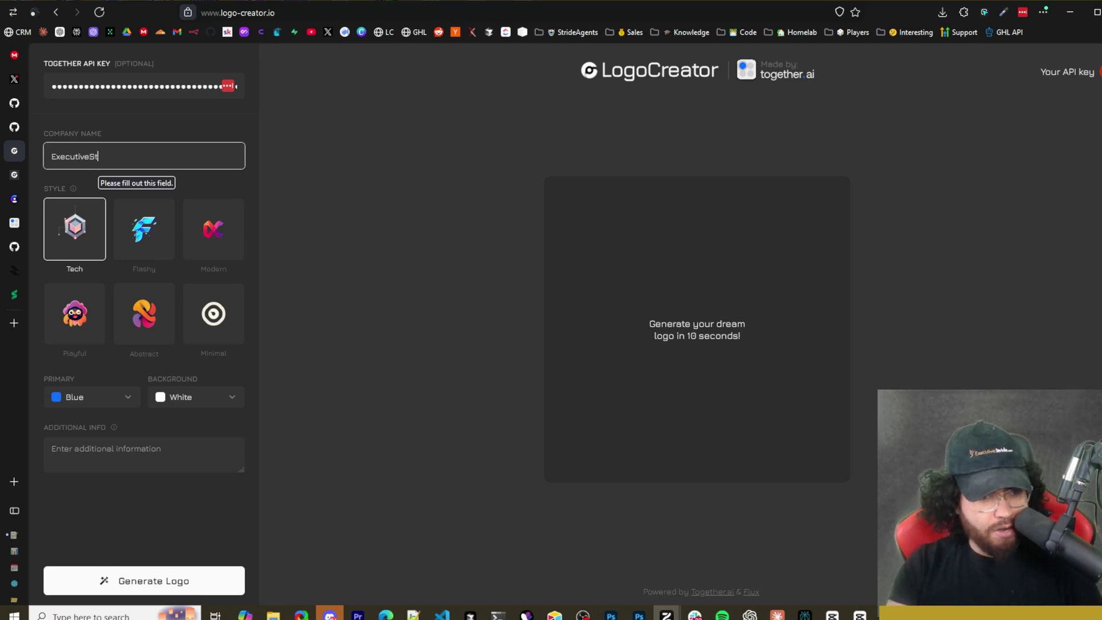
text(ride.com)
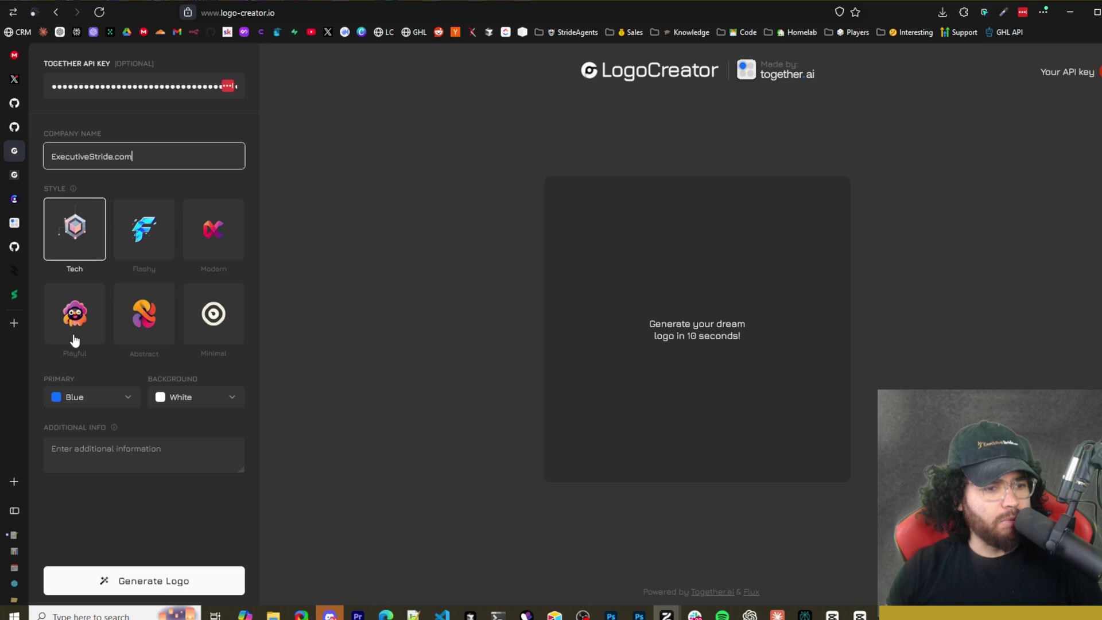
Check the Primary and Background colour lists, keeping Blue and White.
click(88, 402)
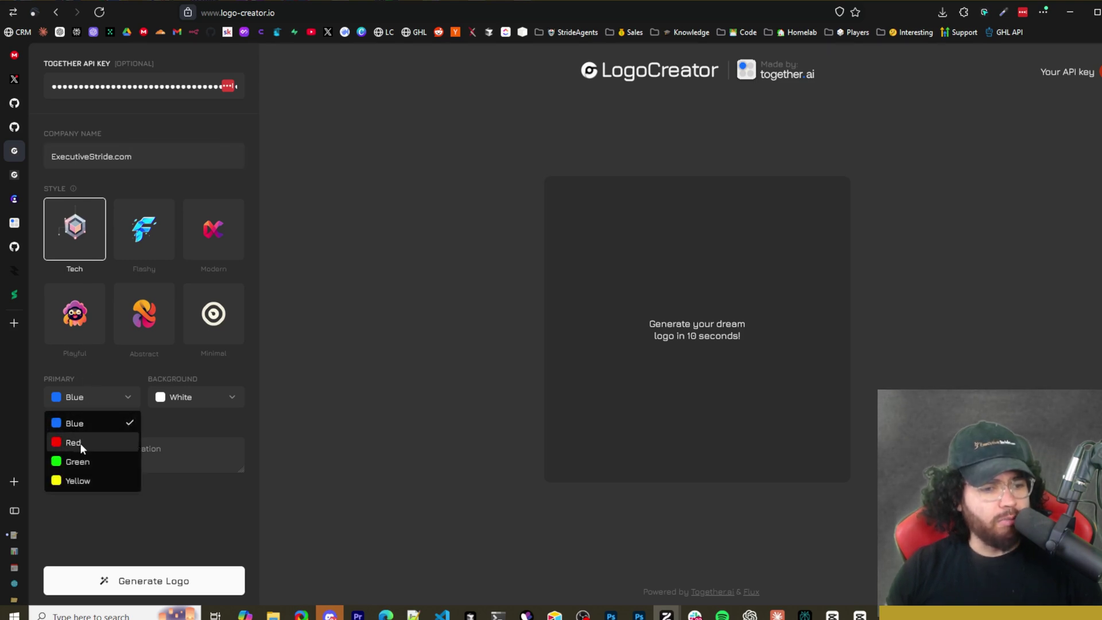
click(184, 404)
click(188, 400)
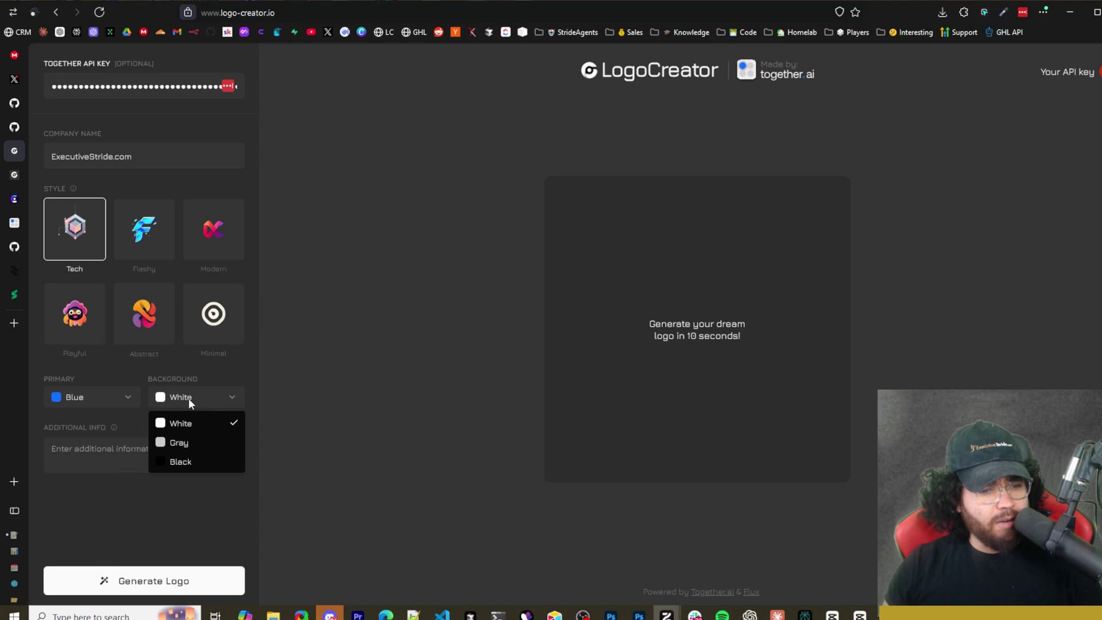
click(121, 466)
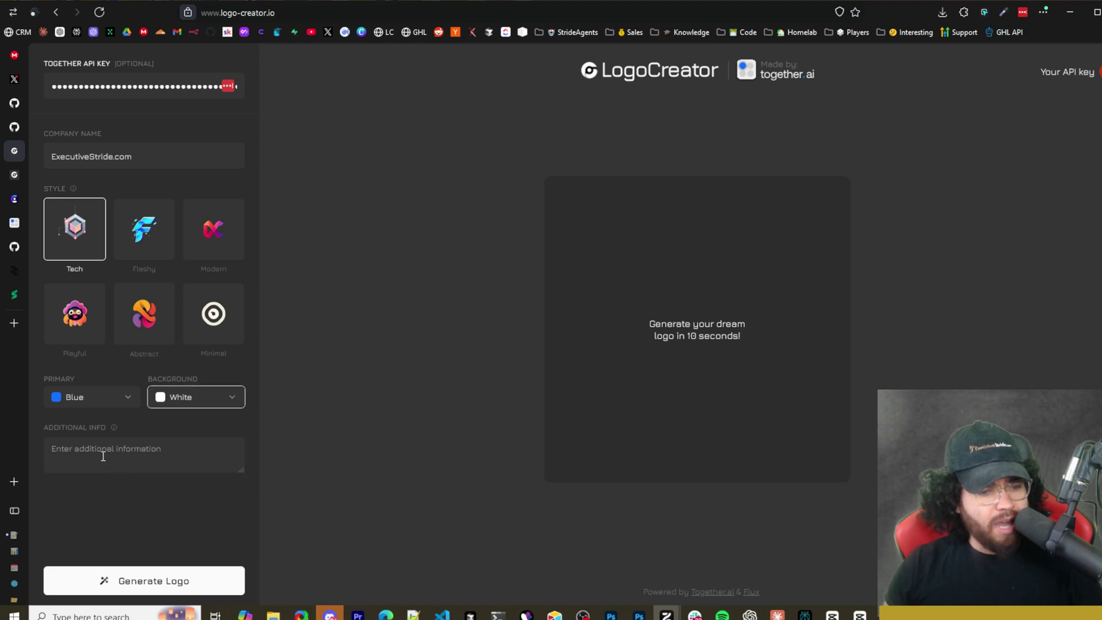
click(113, 439)
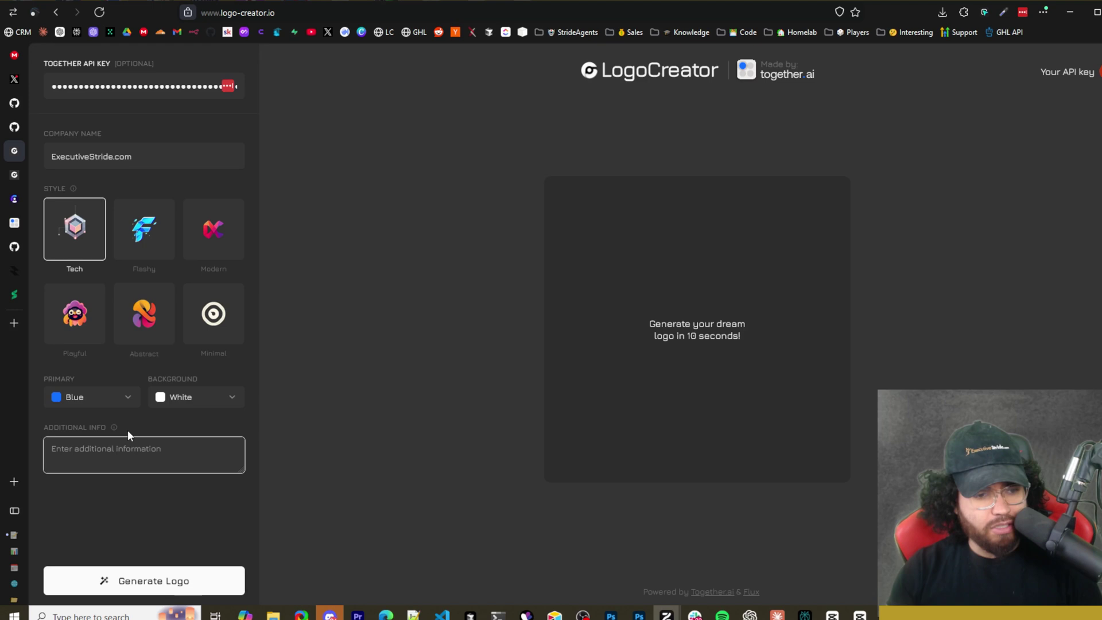
Generate the ExecutiveStride.com logo, then regenerate it with a Red primary colour.
click(148, 580)
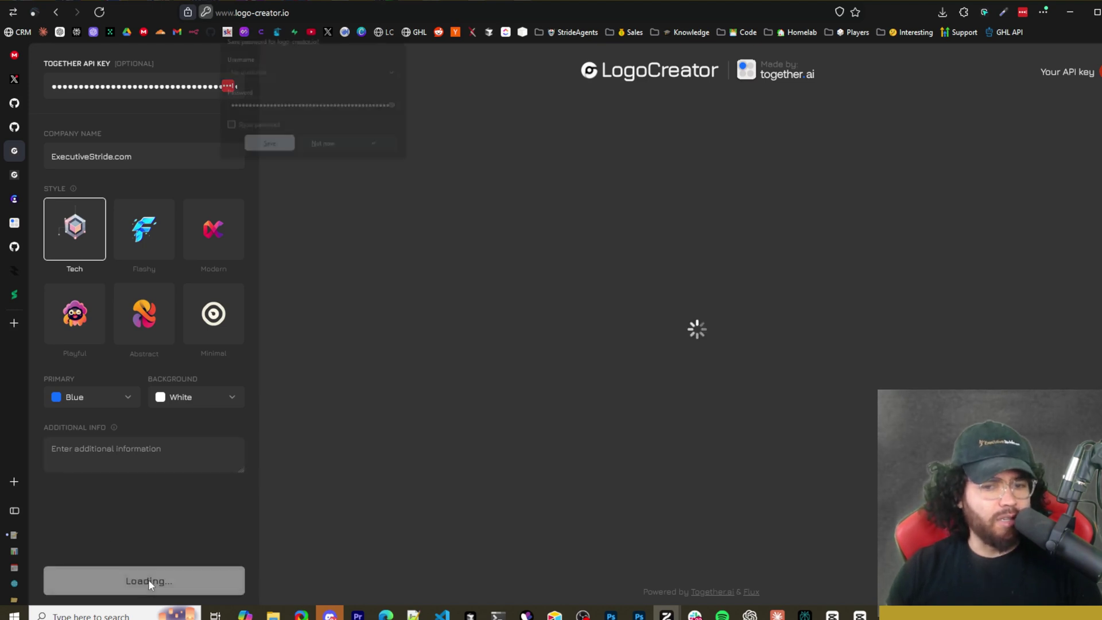
click(326, 152)
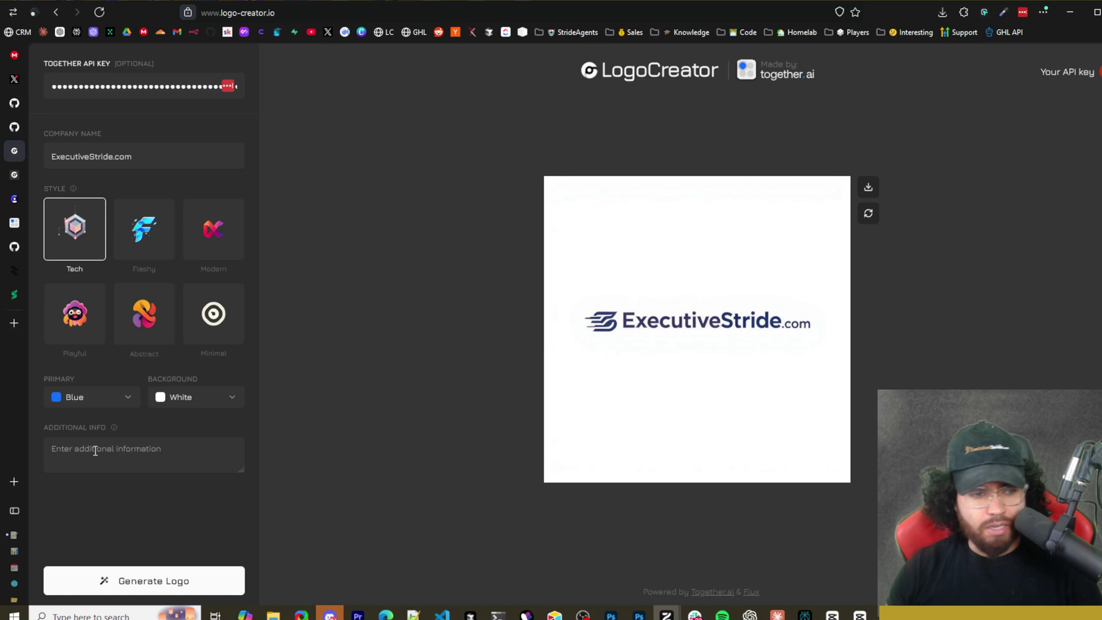
click(119, 402)
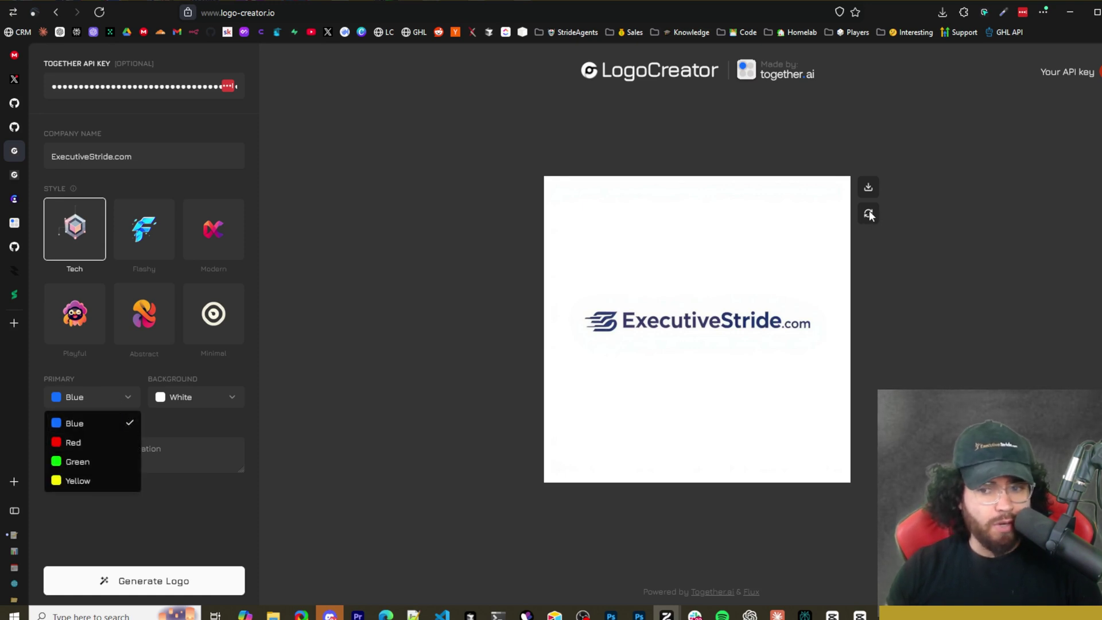
click(73, 442)
click(198, 568)
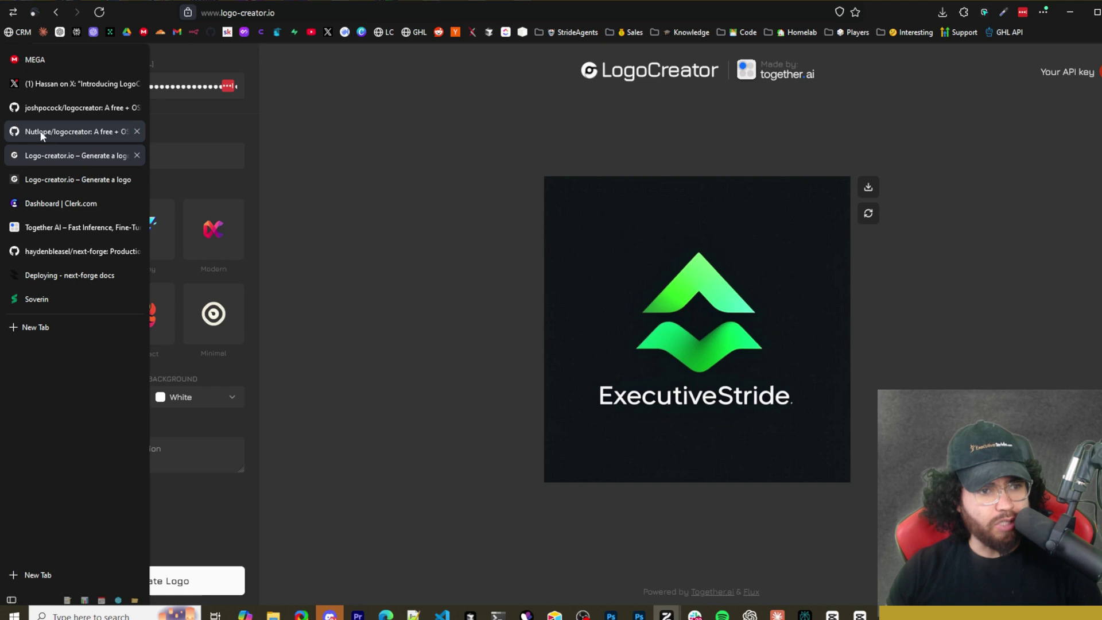
Confirm Green primary and White background colours, and clear the stray page highlight.
click(109, 395)
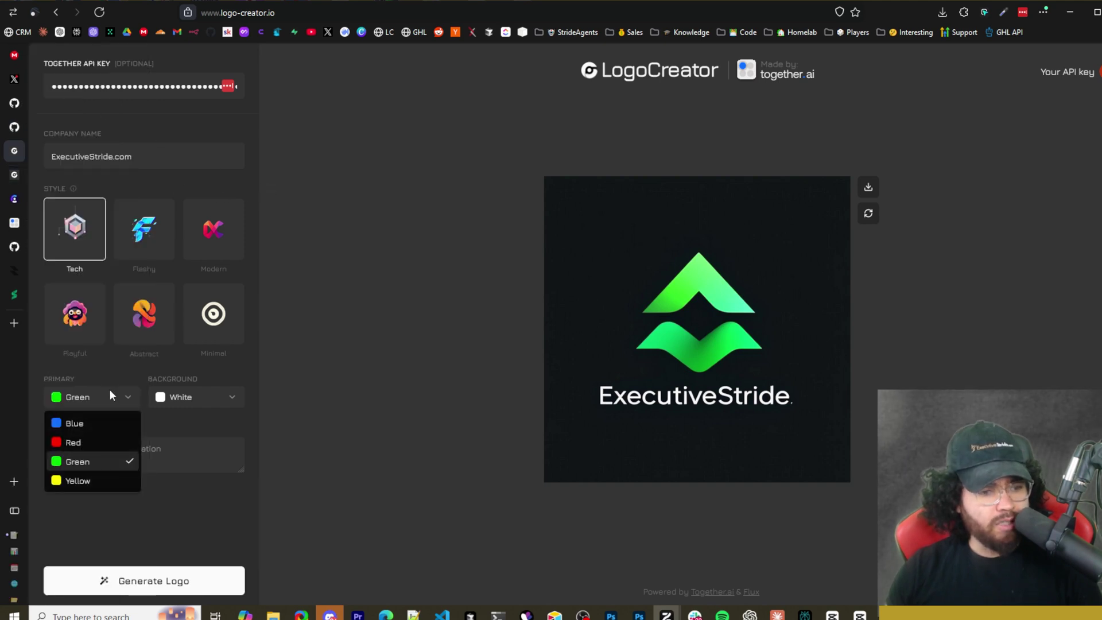
click(168, 406)
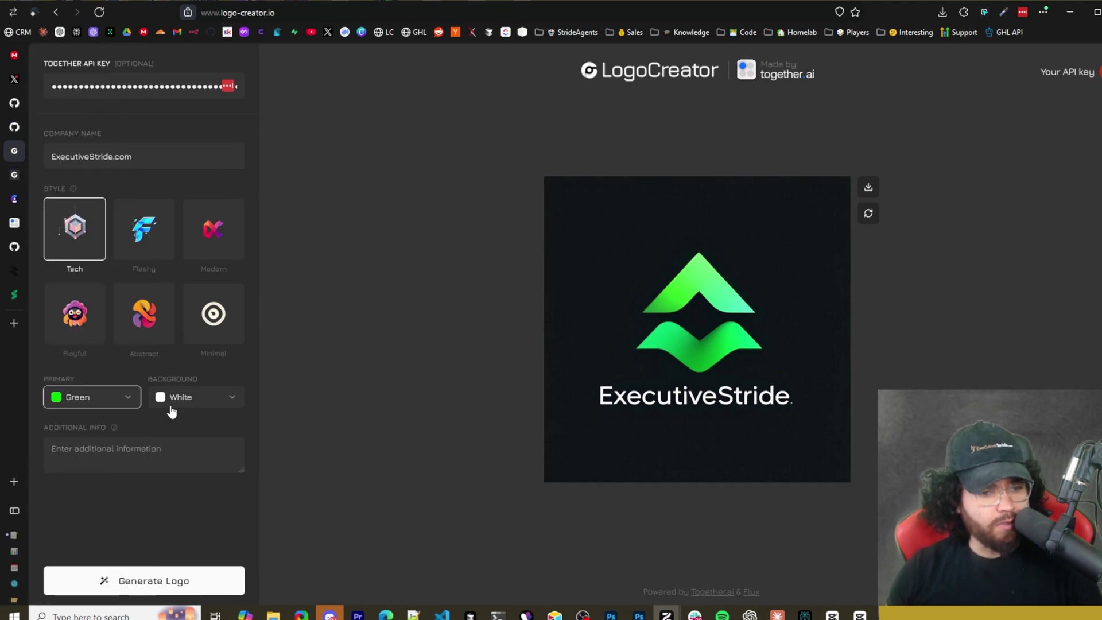
click(177, 397)
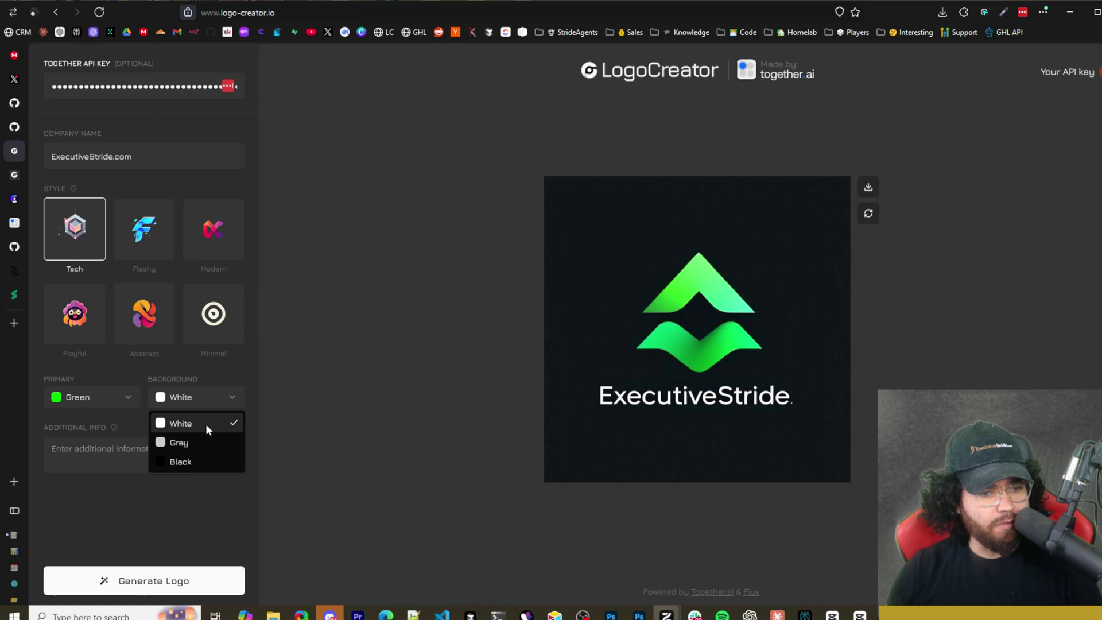
click(277, 400)
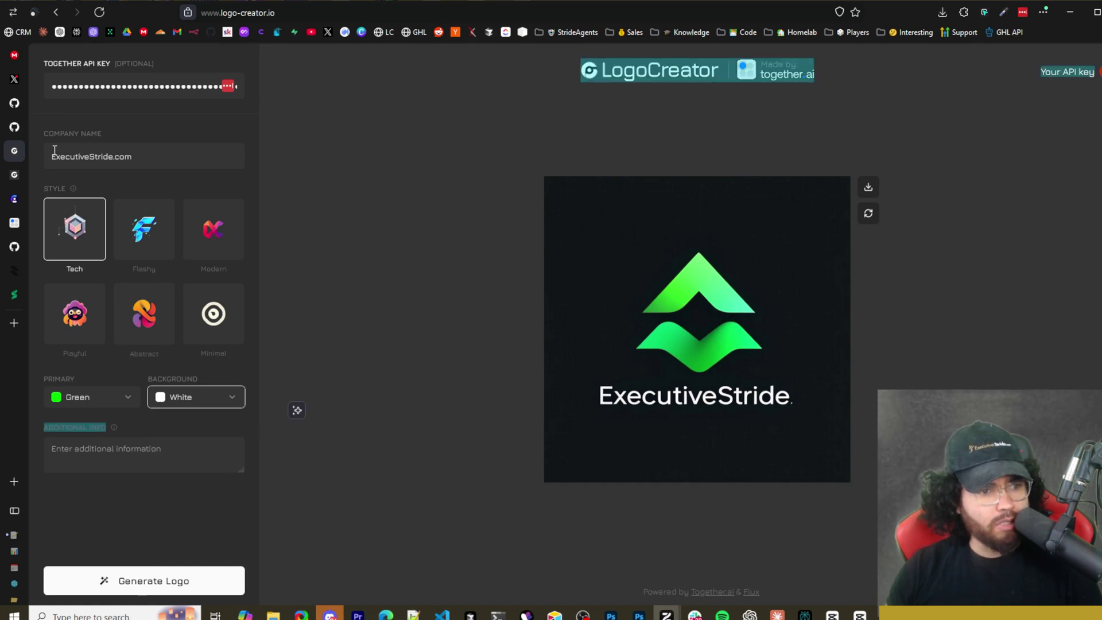
mouse_move(32, 132)
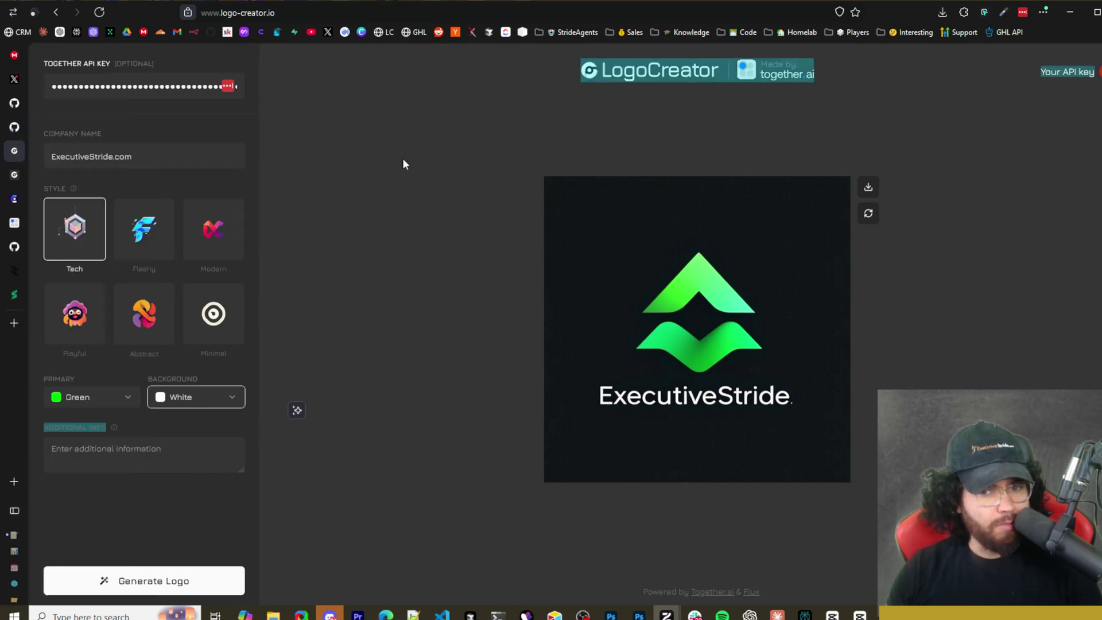
click(492, 170)
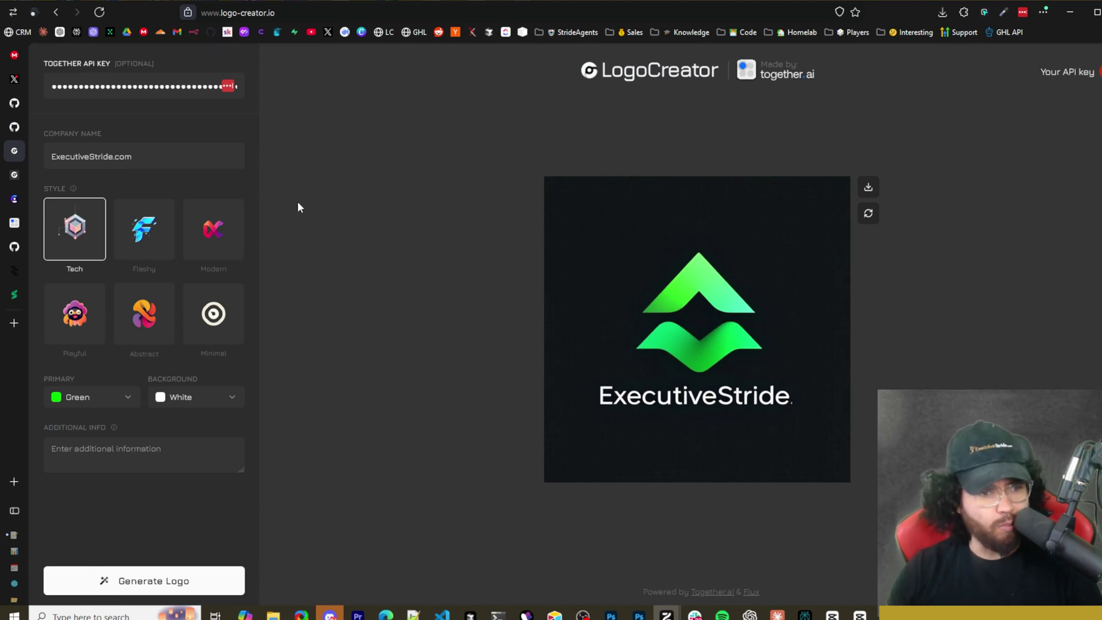
Scroll through the forked logocreator repository's file list and README on GitHub.
key(ctrl+Tab)
scroll(426, 267, down, 3)
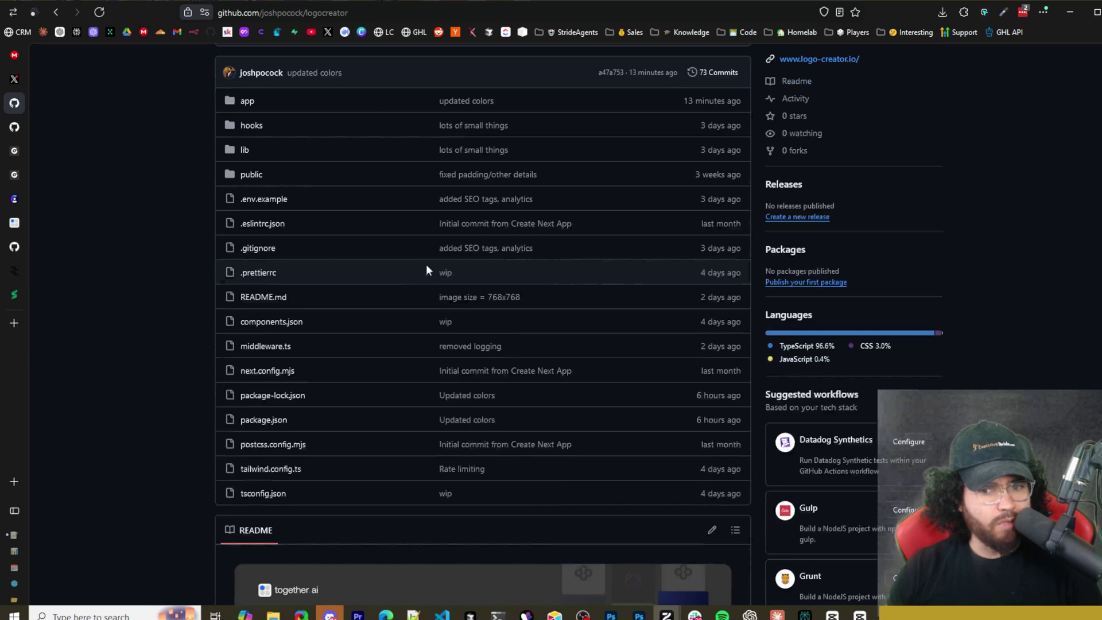
scroll(215, 260, down, 6)
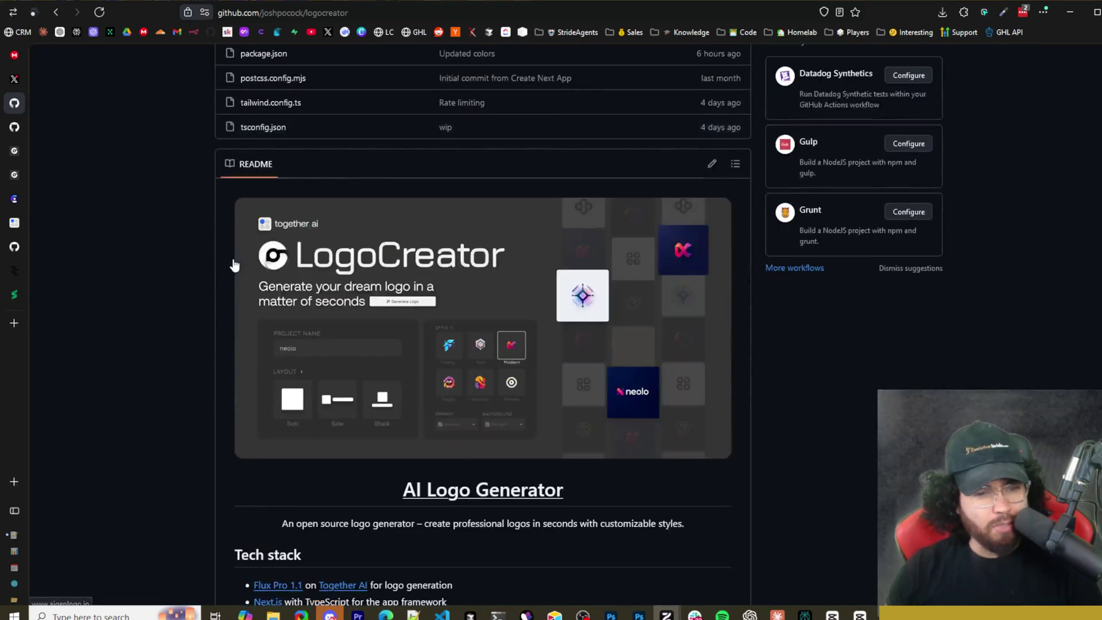
scroll(233, 265, up, 10)
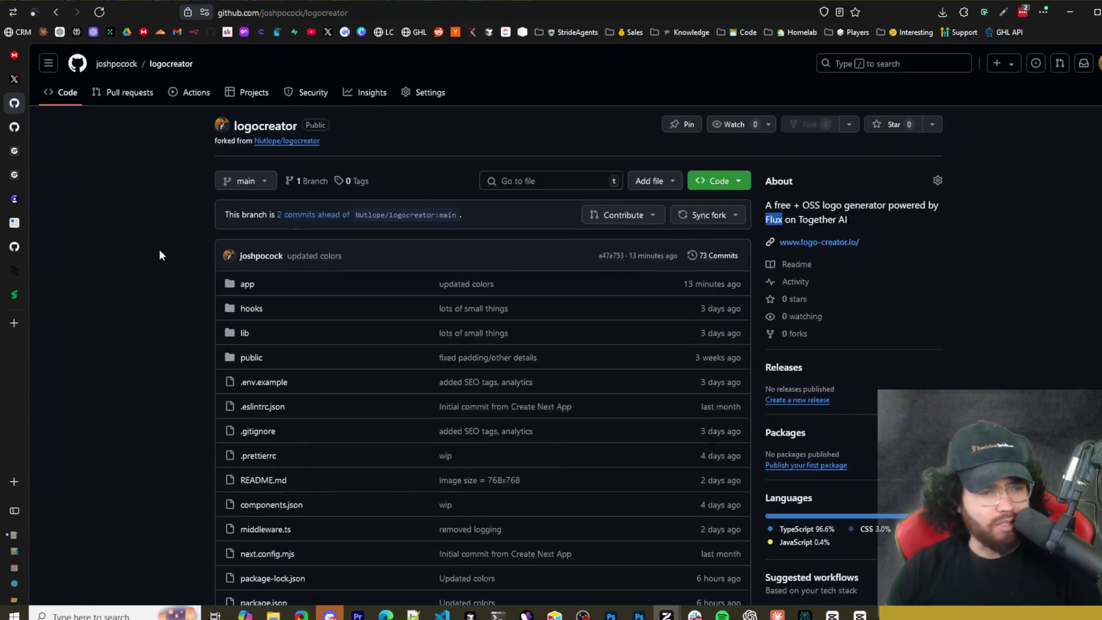
scroll(258, 265, down, 10)
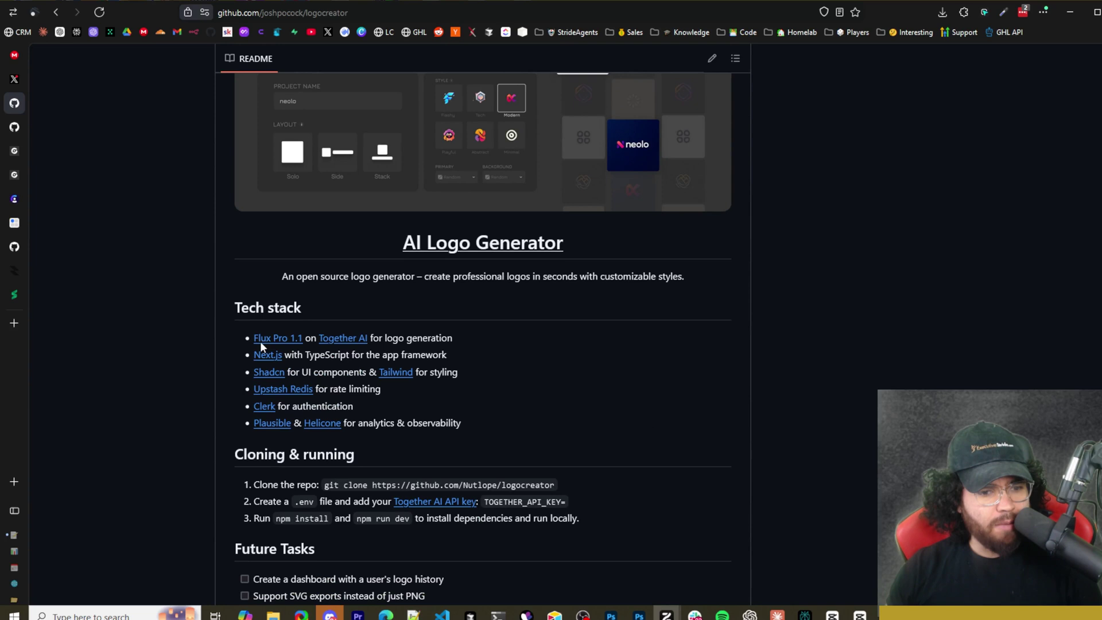
Review the Clerk dashboard's authentication settings, then move on to the Together AI site.
mouse_move(29, 239)
mouse_move(115, 211)
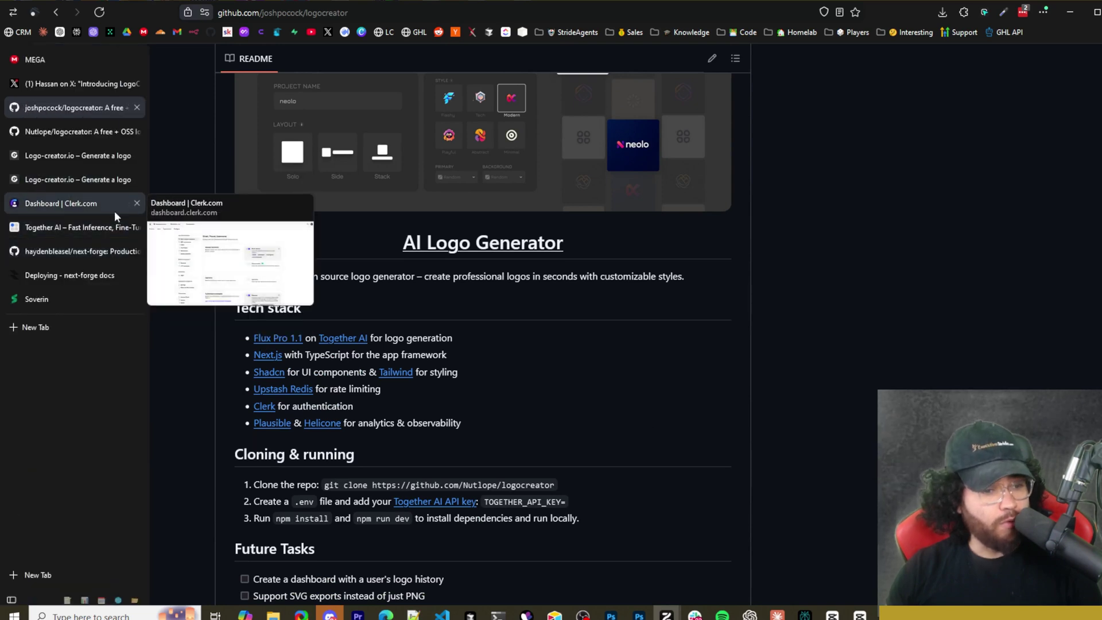
mouse_move(34, 203)
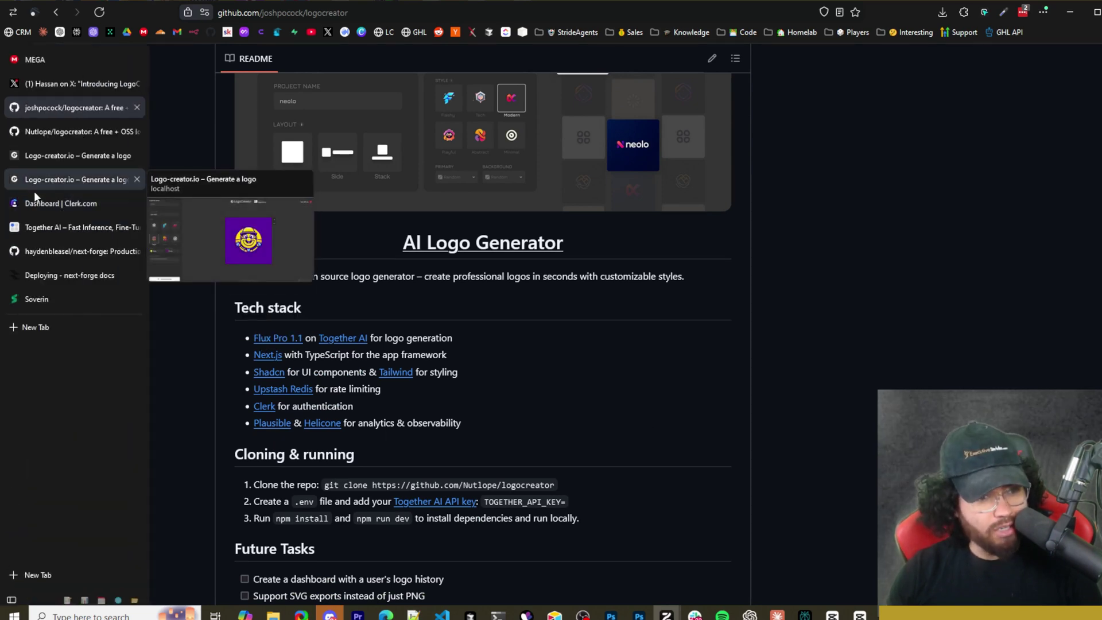
click(47, 205)
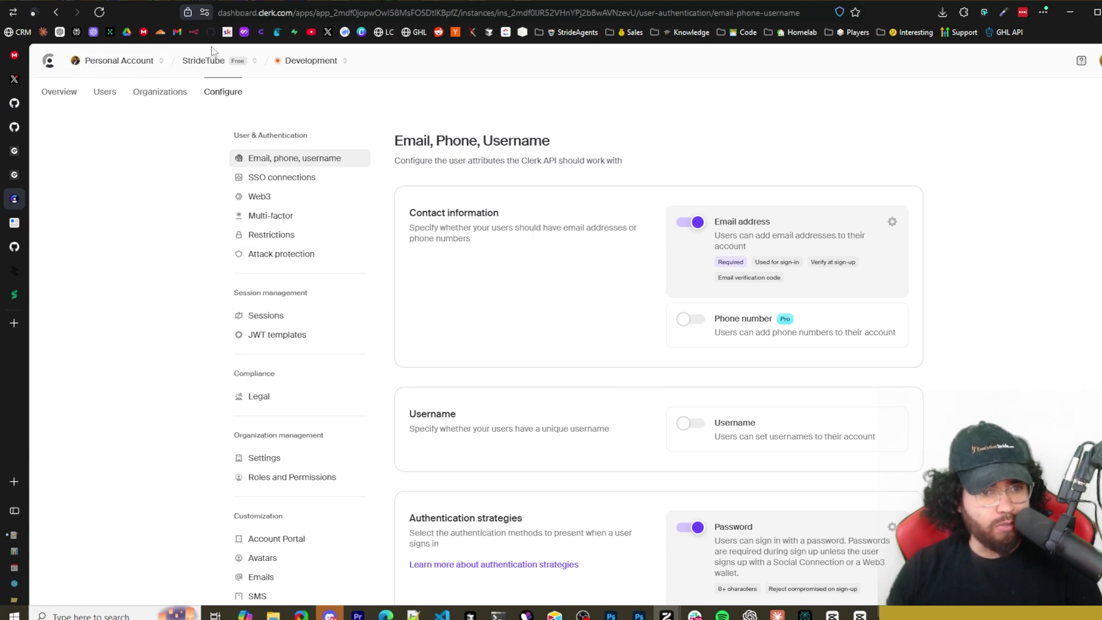
scroll(290, 319, down, 8)
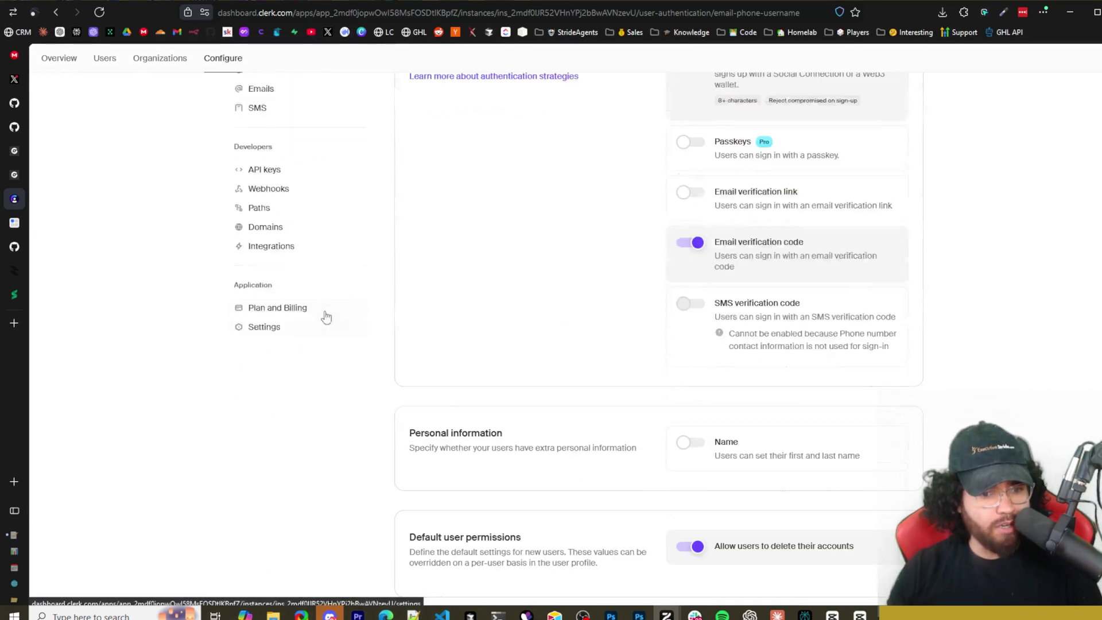
scroll(289, 313, up, 2)
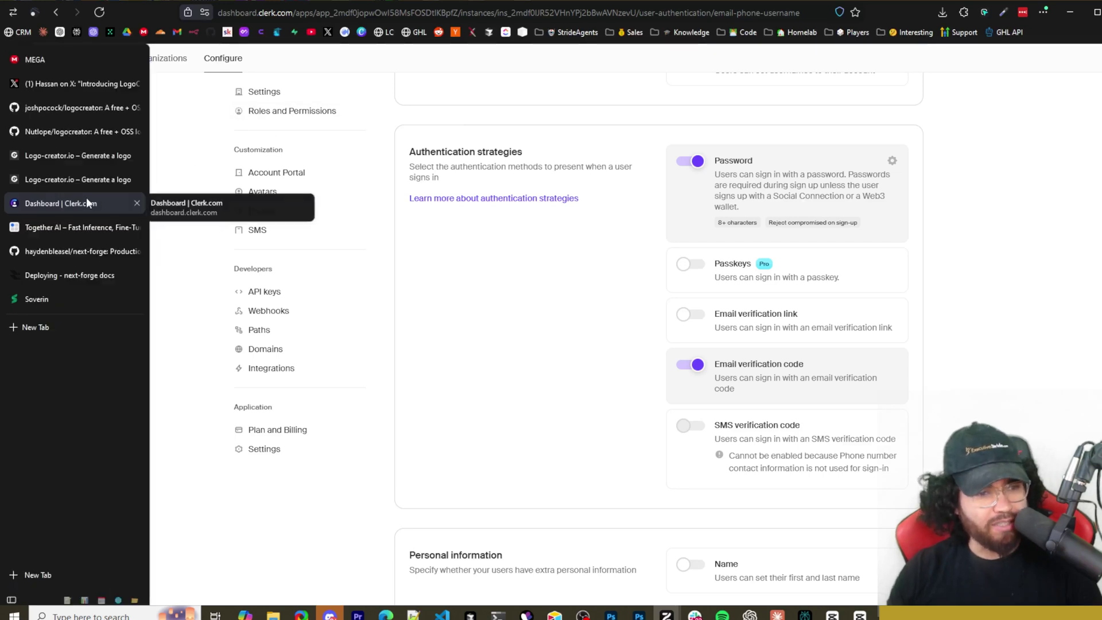
click(75, 223)
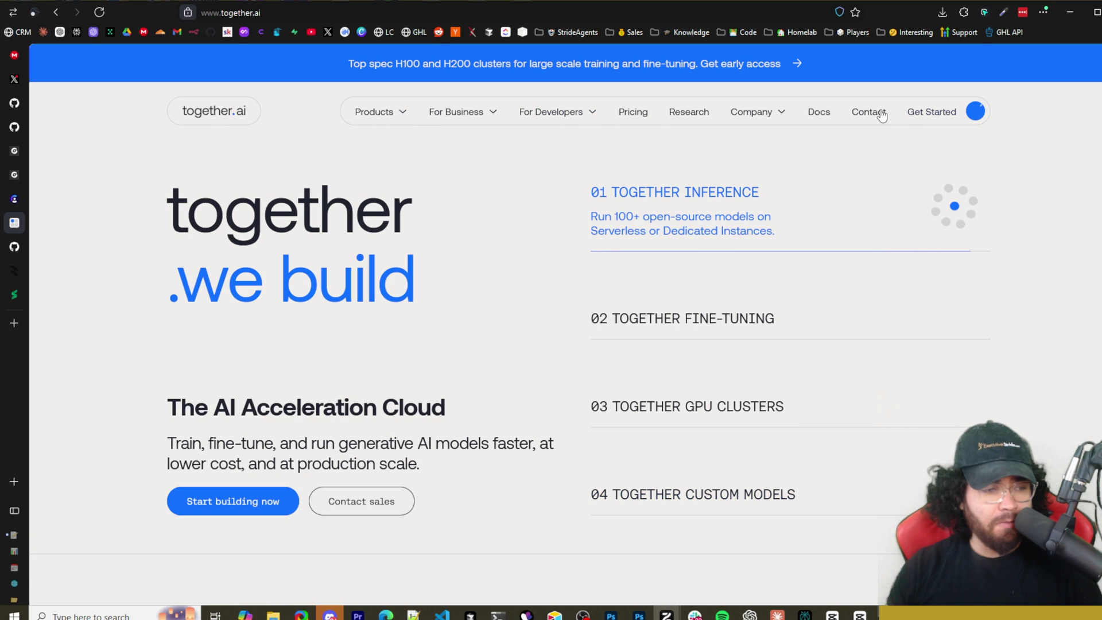
mouse_move(752, 113)
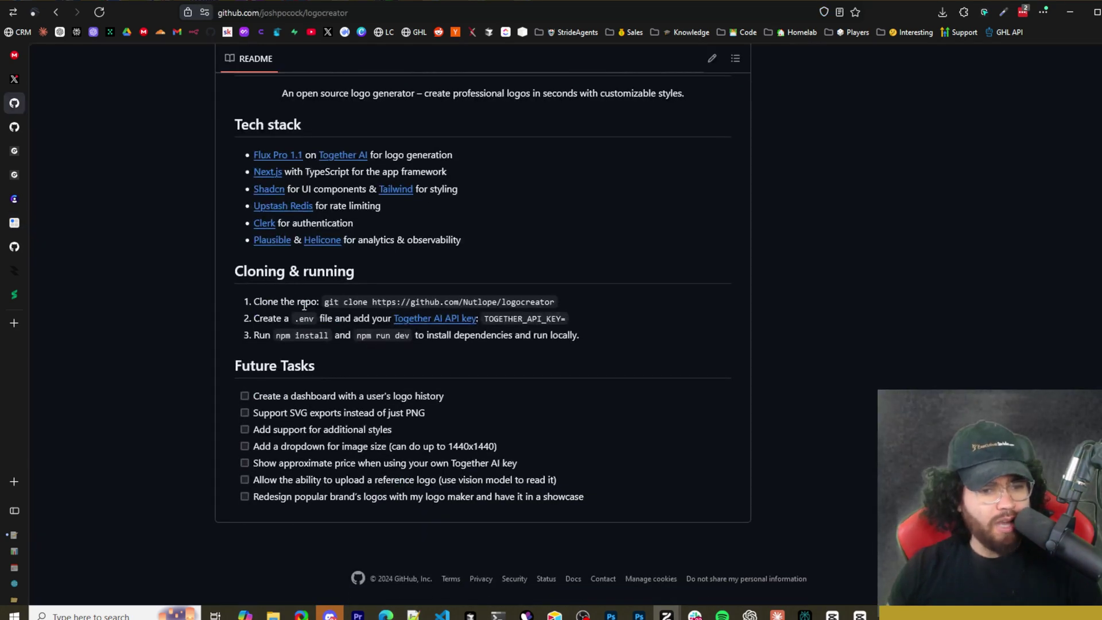
Select the git clone command in the README's Cloning & running section.
drag(324, 302, 556, 300)
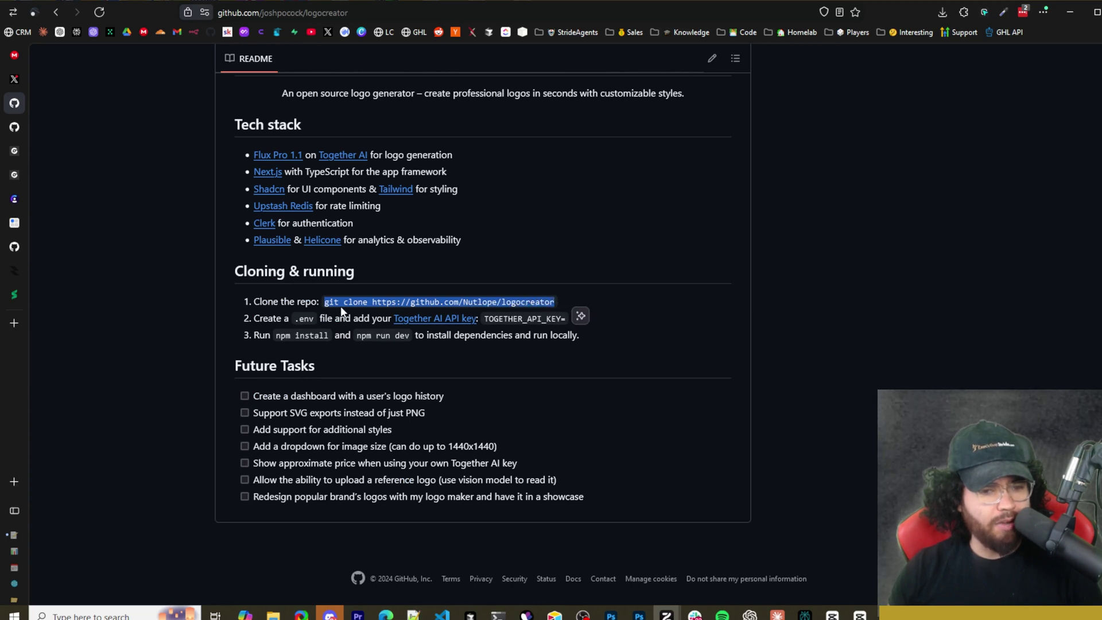
click(440, 305)
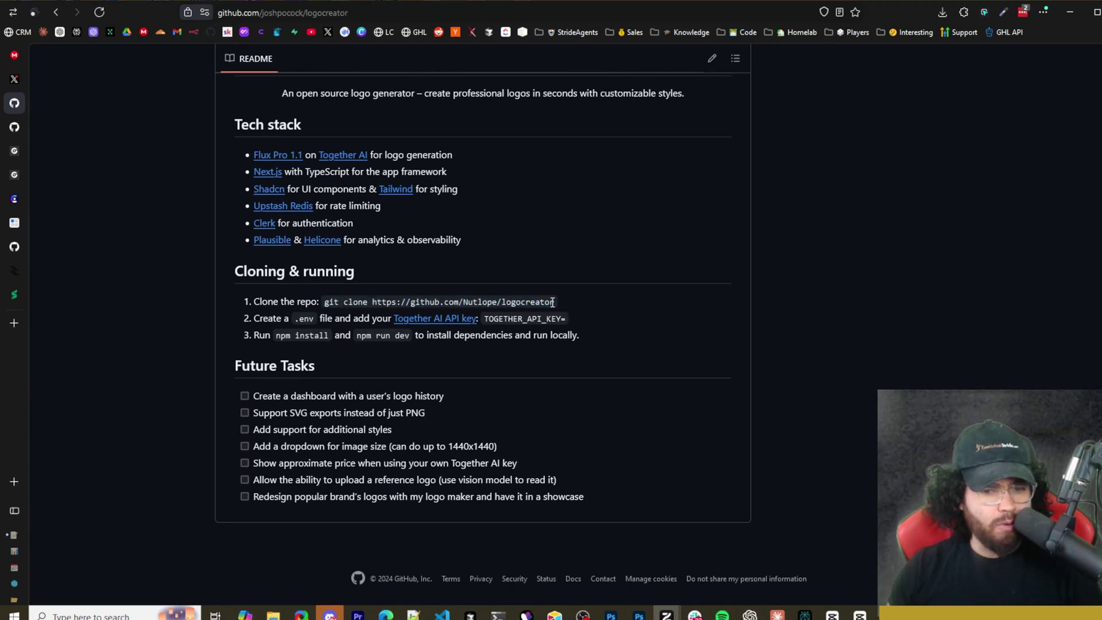
drag(554, 302, 325, 307)
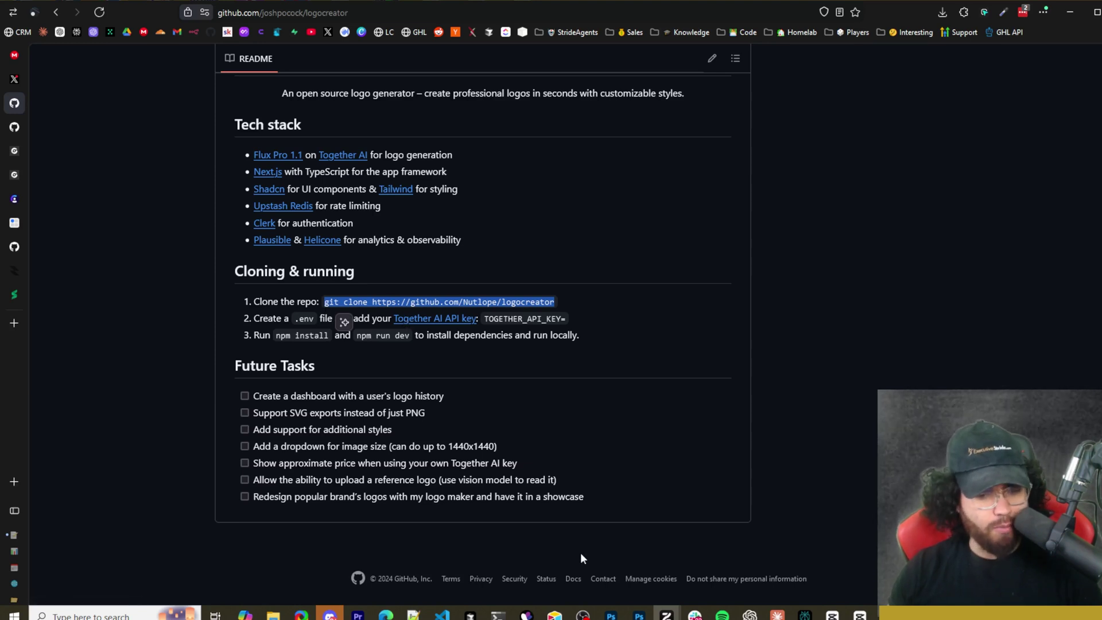
In PowerShell, review the earlier git clone and cd commands and the npm run dev output.
click(498, 615)
drag(217, 242, 367, 242)
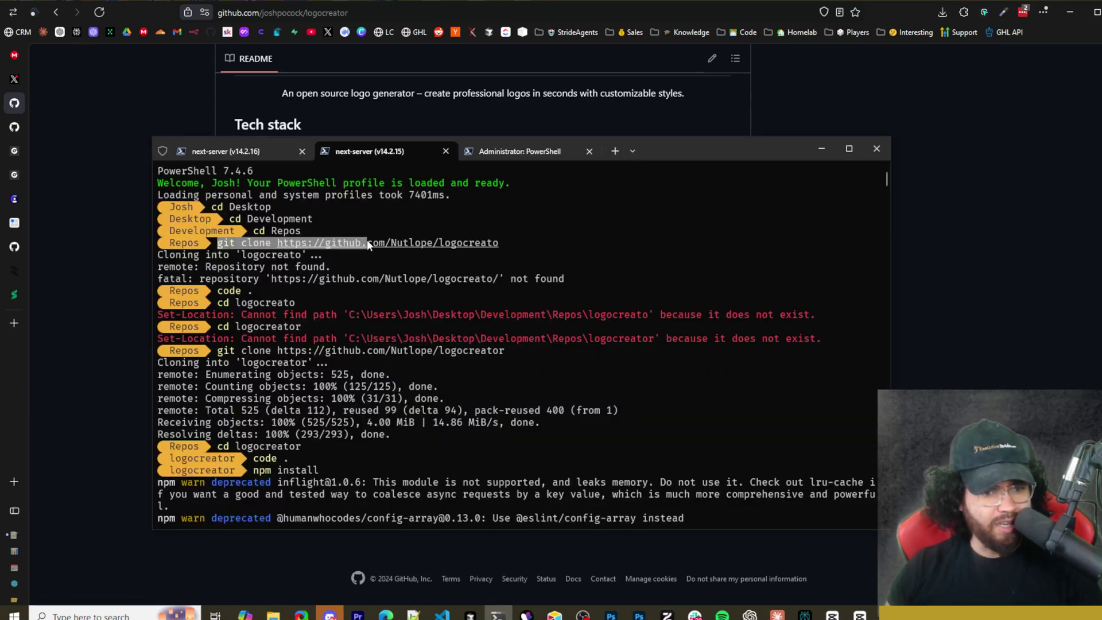
drag(482, 243, 503, 245)
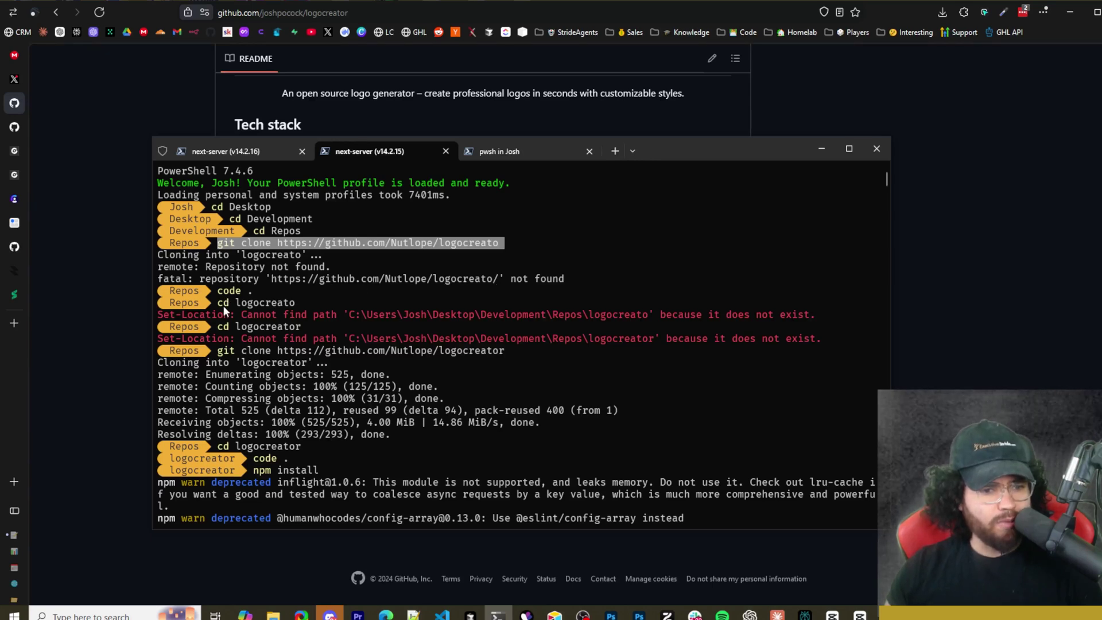
drag(218, 304, 257, 307)
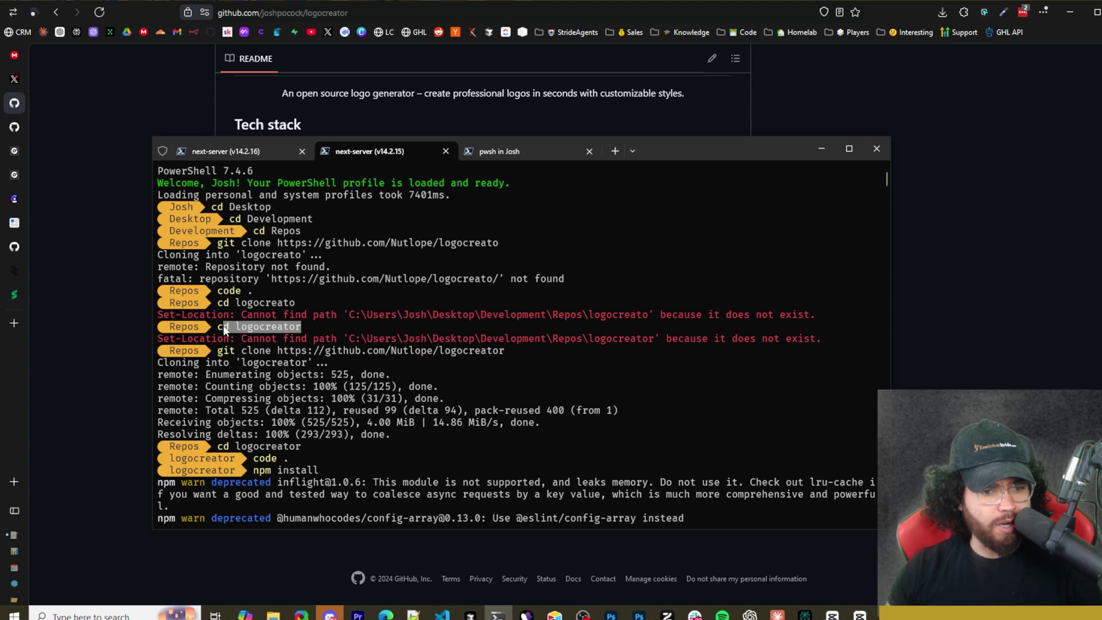
drag(219, 303, 281, 302)
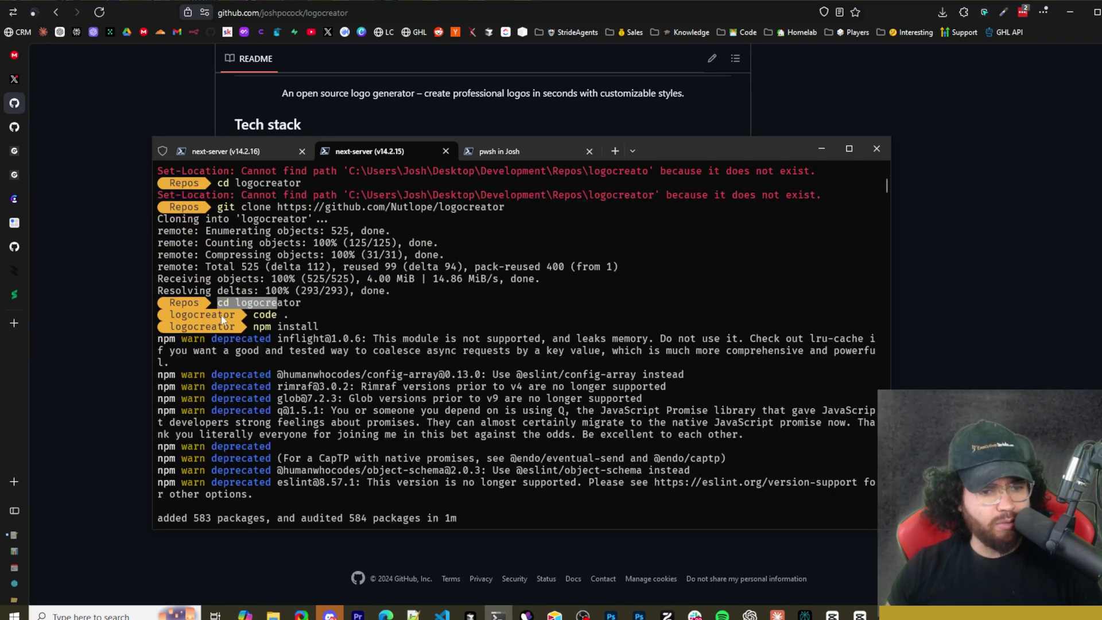
click(259, 316)
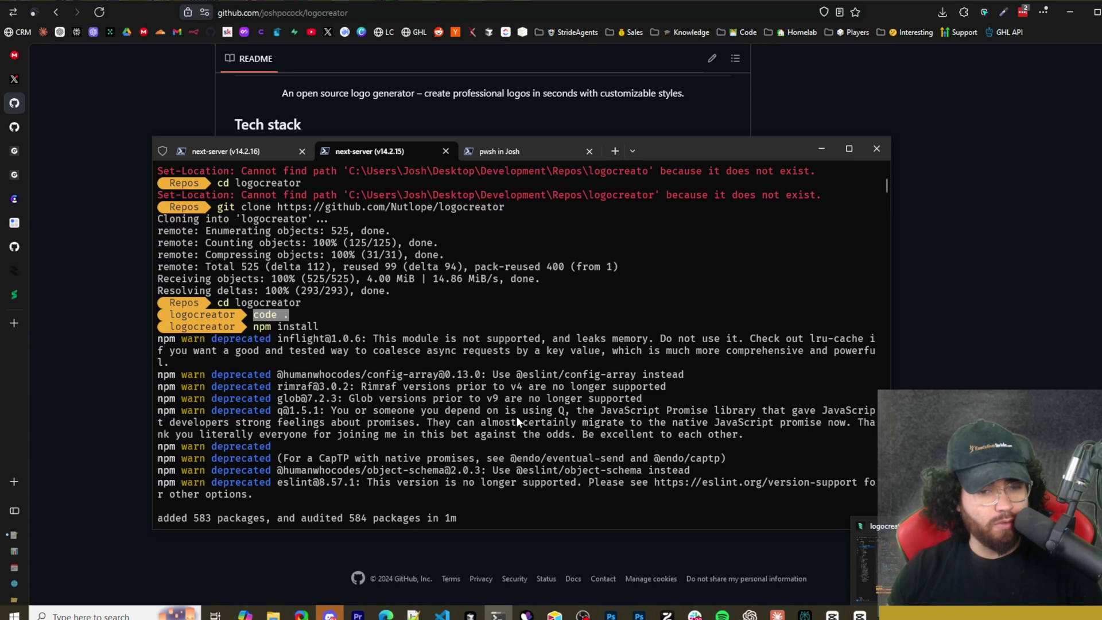
scroll(385, 391, down, 5)
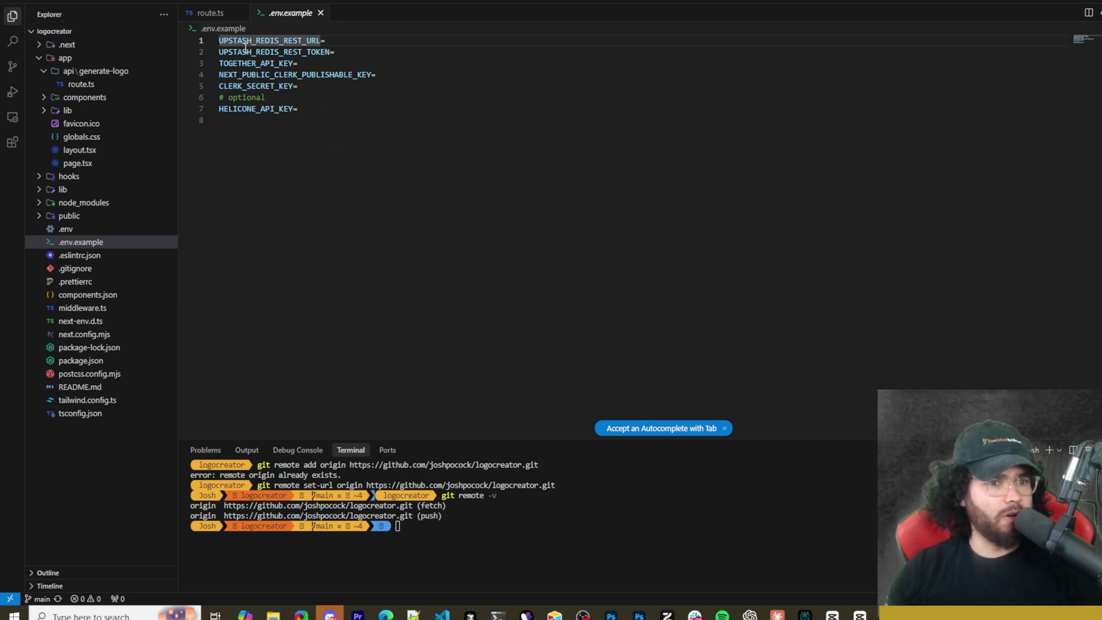
Inspect the Upstash, Together and Clerk key entries in .env.example.
click(345, 44)
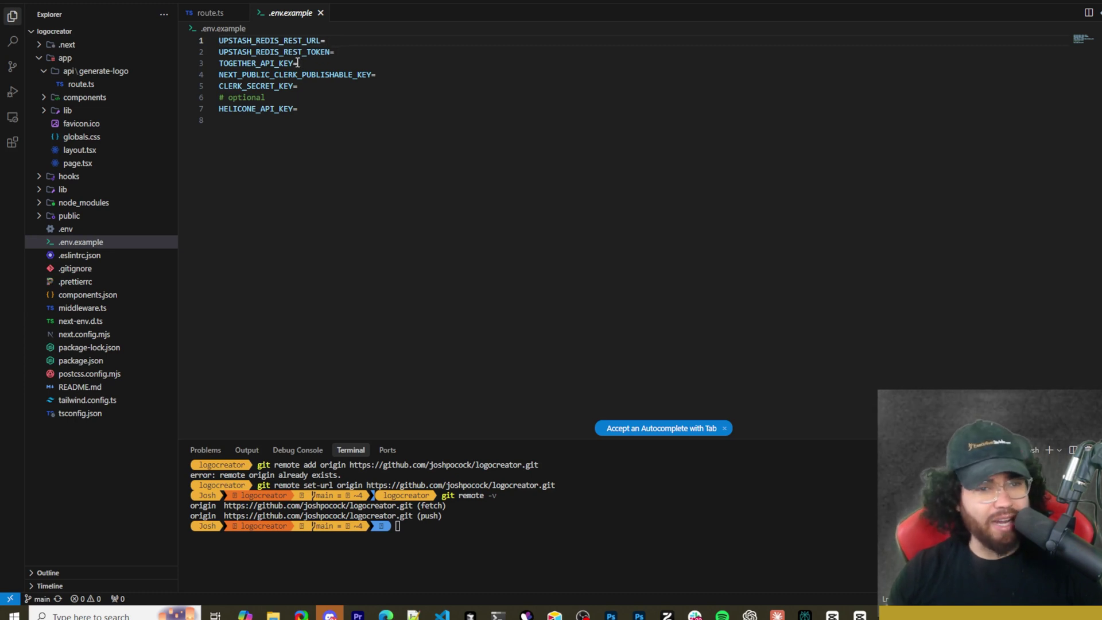
click(323, 65)
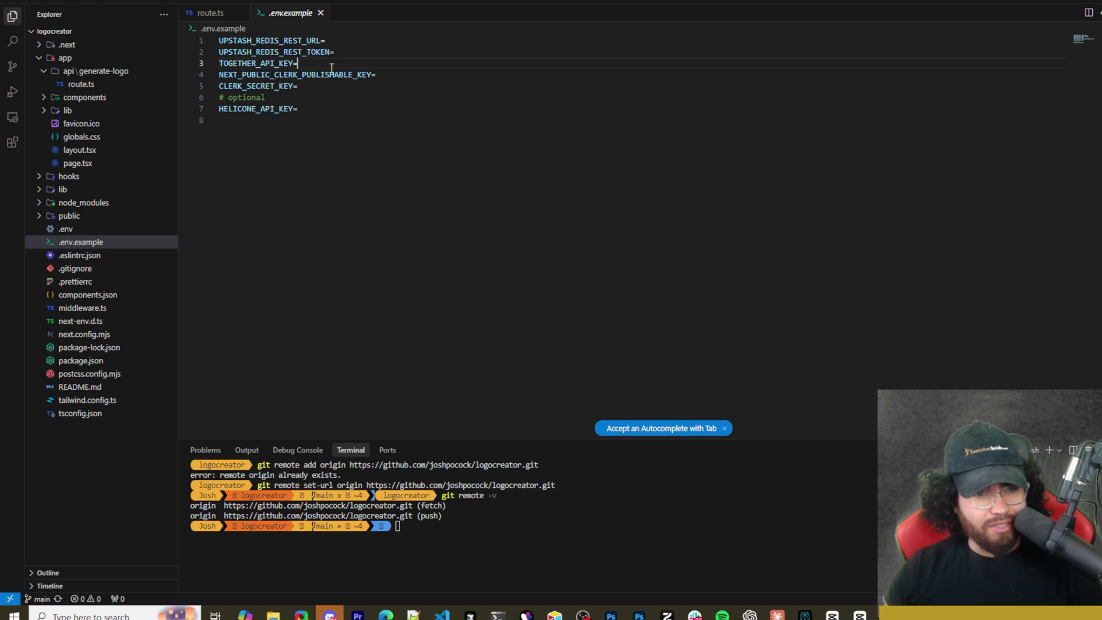
click(380, 76)
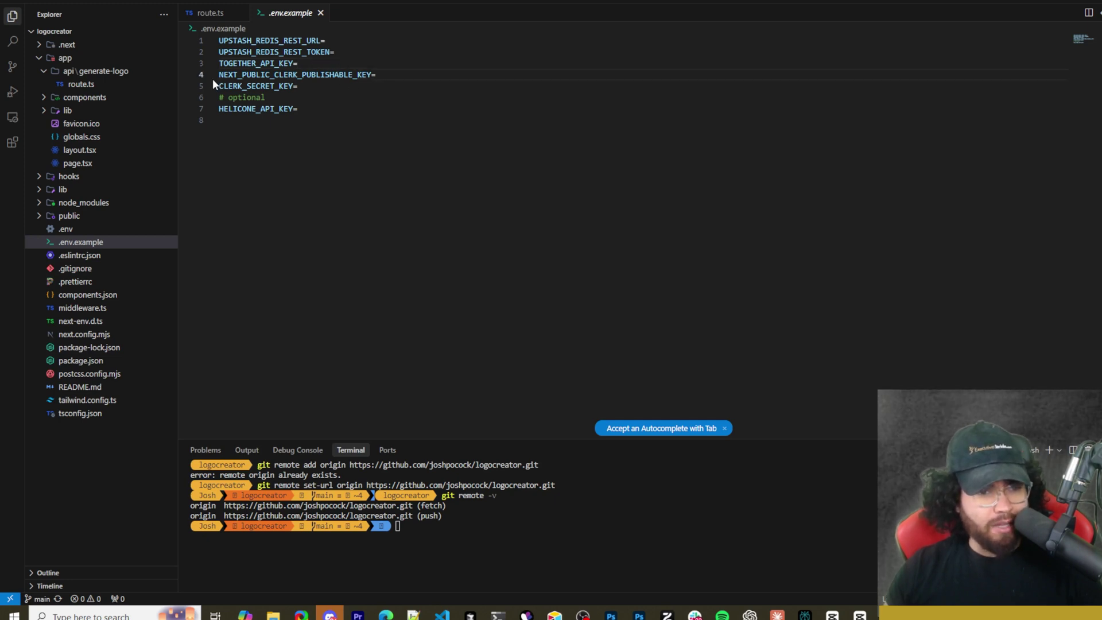
drag(224, 76, 297, 86)
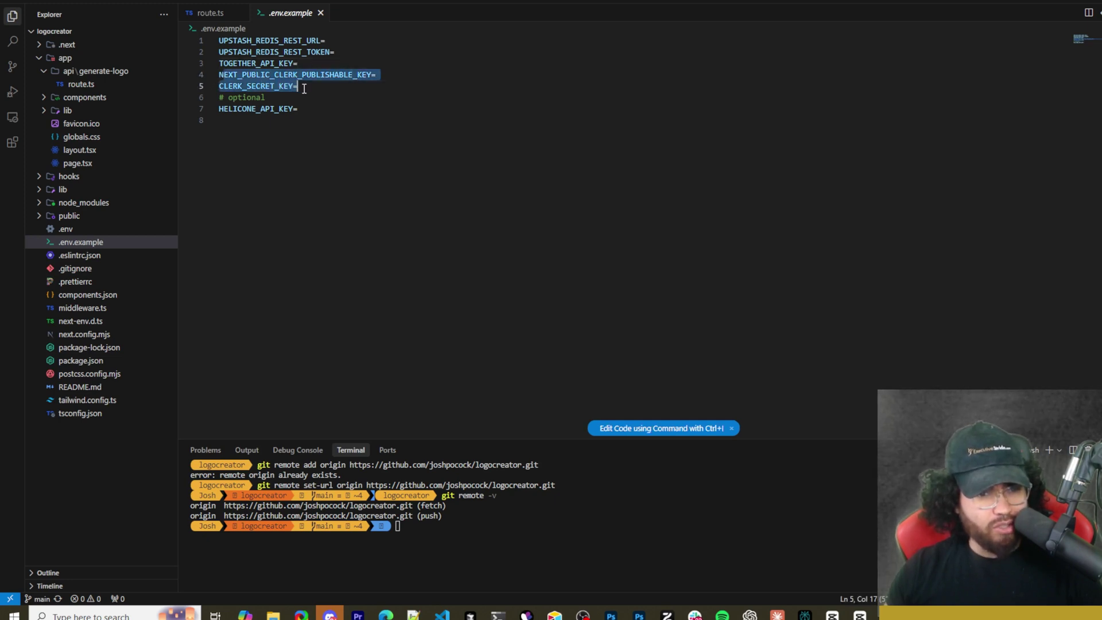
click(474, 82)
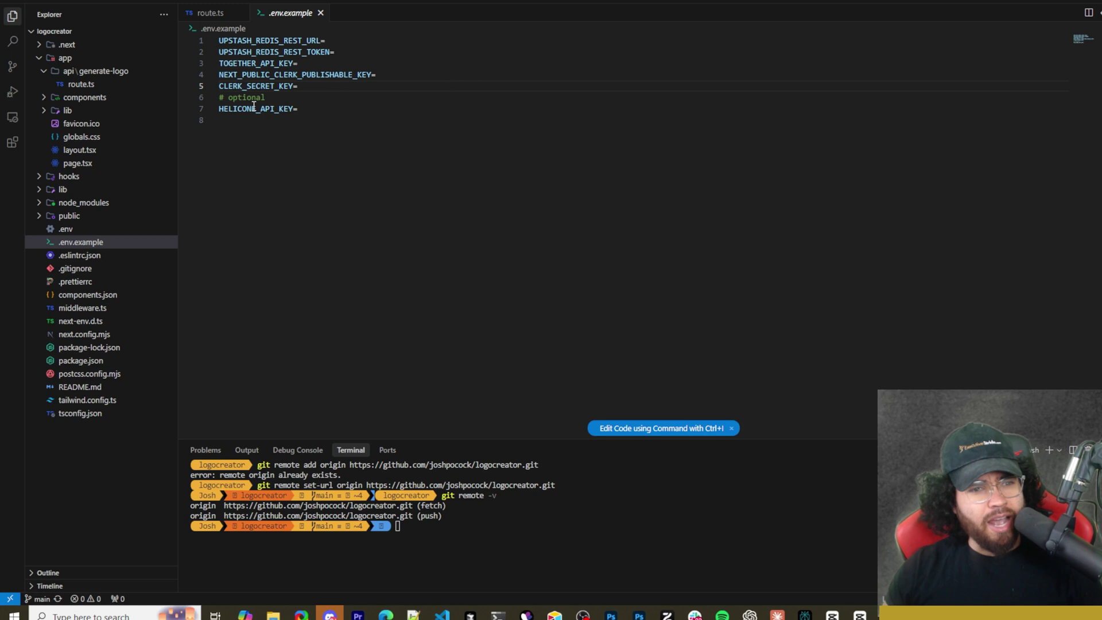
Highlight the Helicone, Together and Clerk key lines, then return to the browser.
drag(253, 105, 301, 109)
click(258, 155)
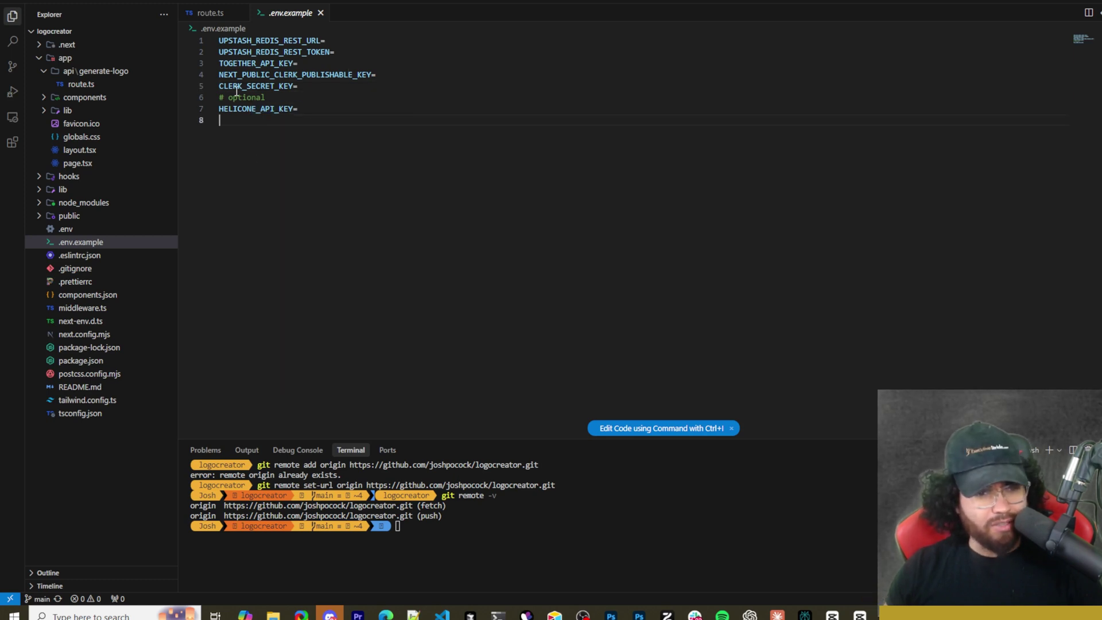
drag(305, 86, 232, 63)
click(347, 126)
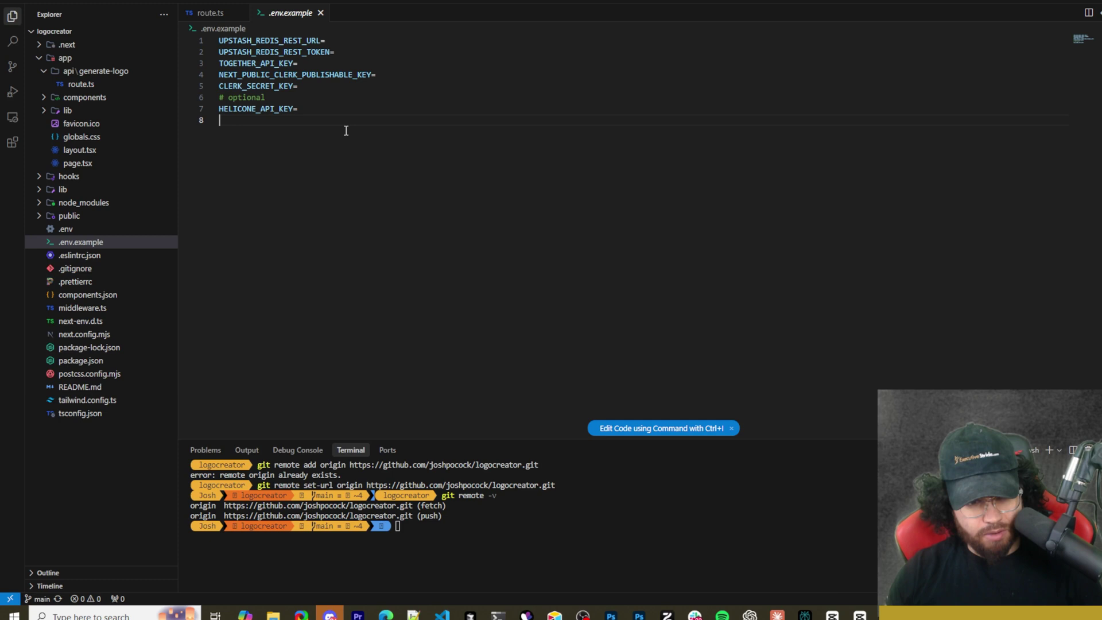
key(alt+Tab)
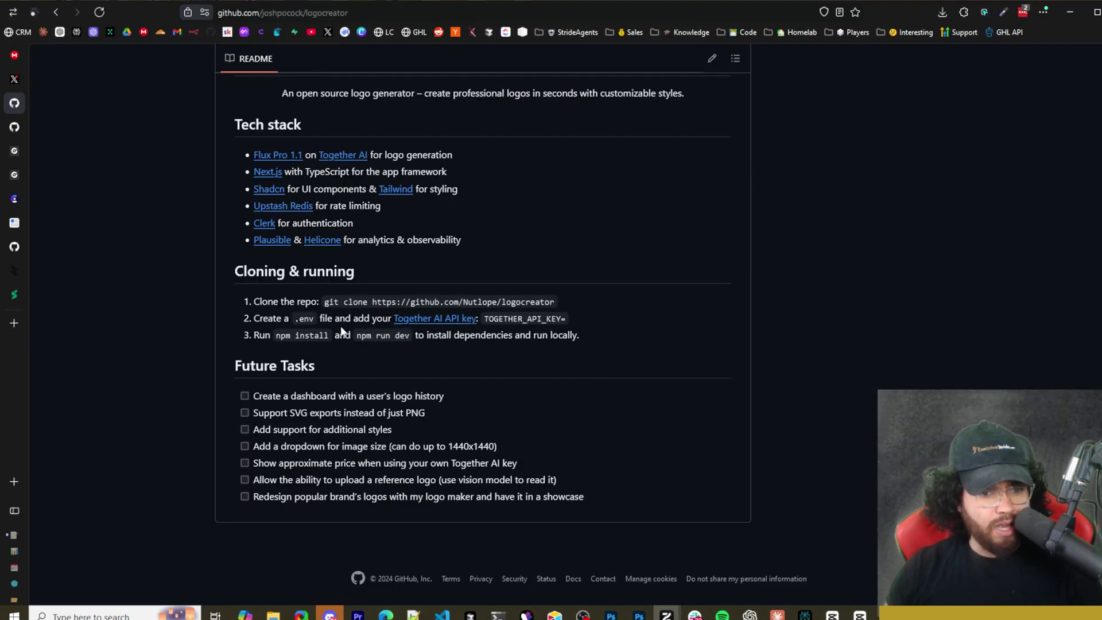
Highlight the README's npm install and npm run dev step, then return to the editor.
drag(271, 339, 412, 337)
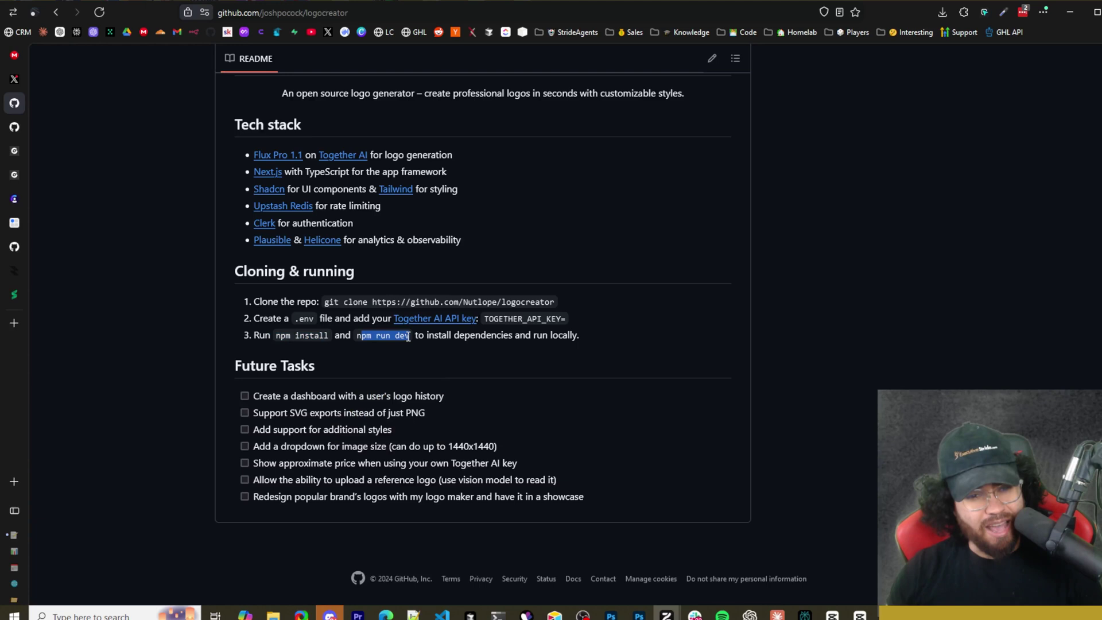
click(581, 339)
key(alt+Tab)
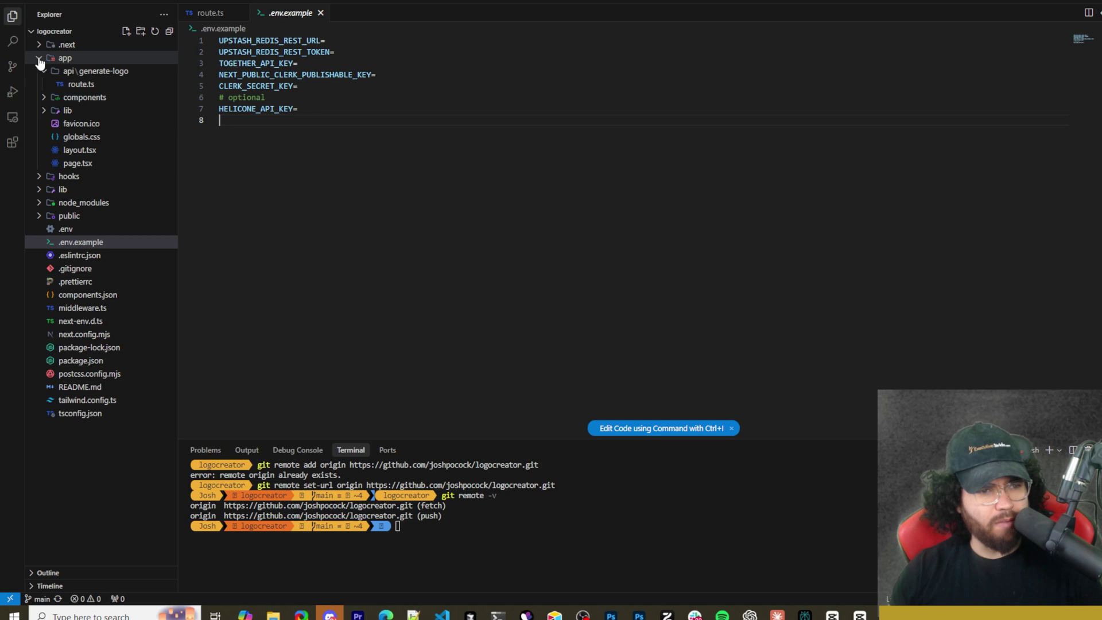
Open Cascade chat with Ctrl+L and scroll through the earlier colour-dropdown conversation.
click(1064, 3)
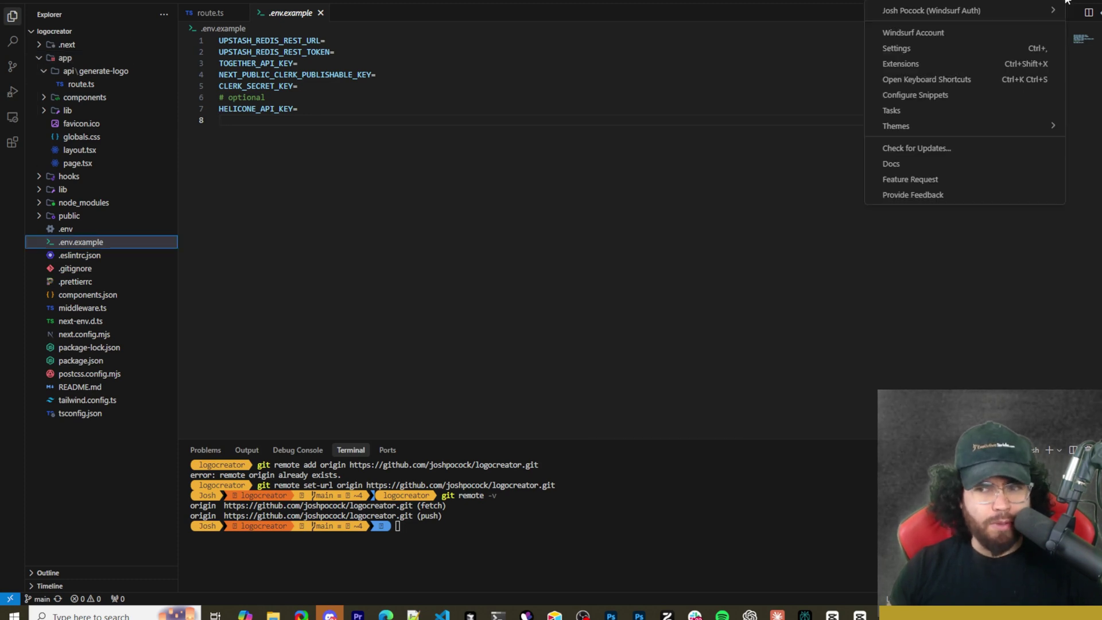
click(1063, 2)
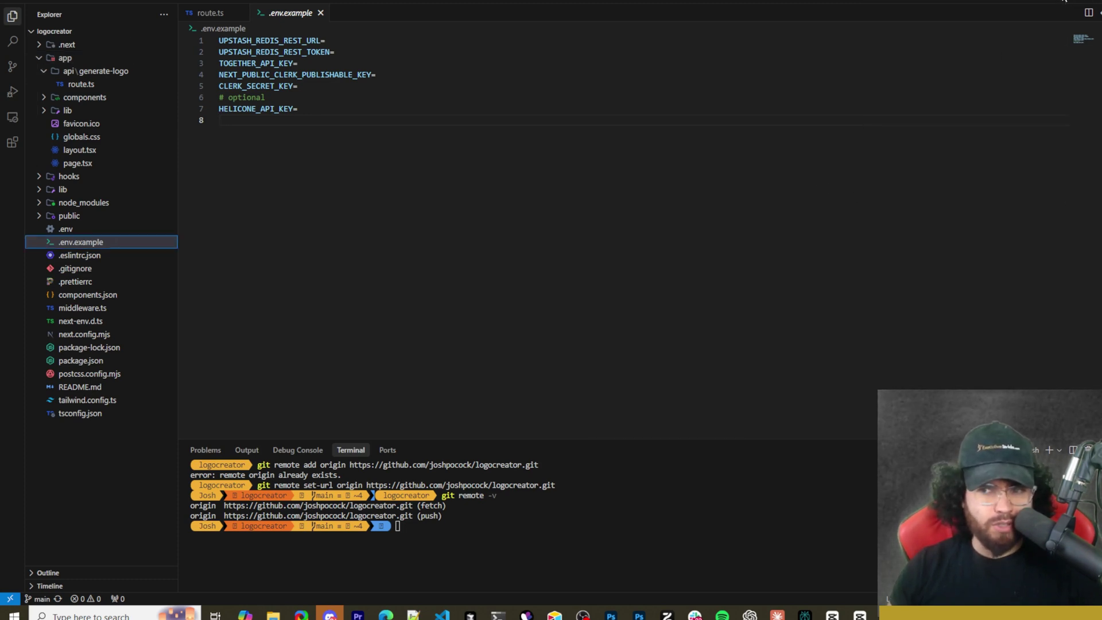
click(1059, 2)
click(1058, 2)
key(ctrl+l)
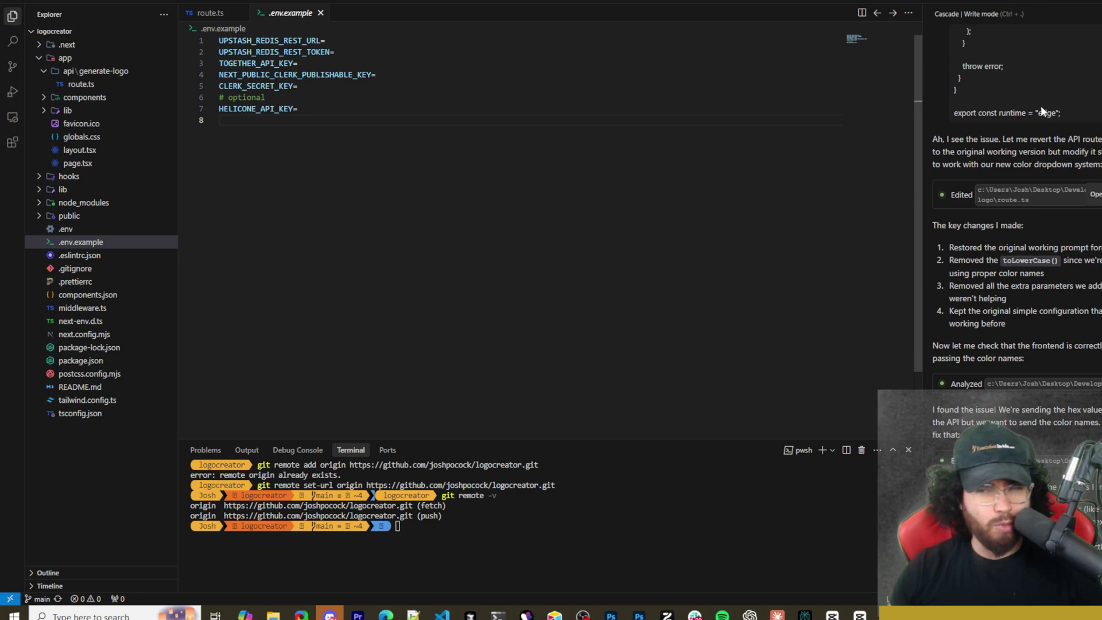
scroll(1028, 201, up, 15)
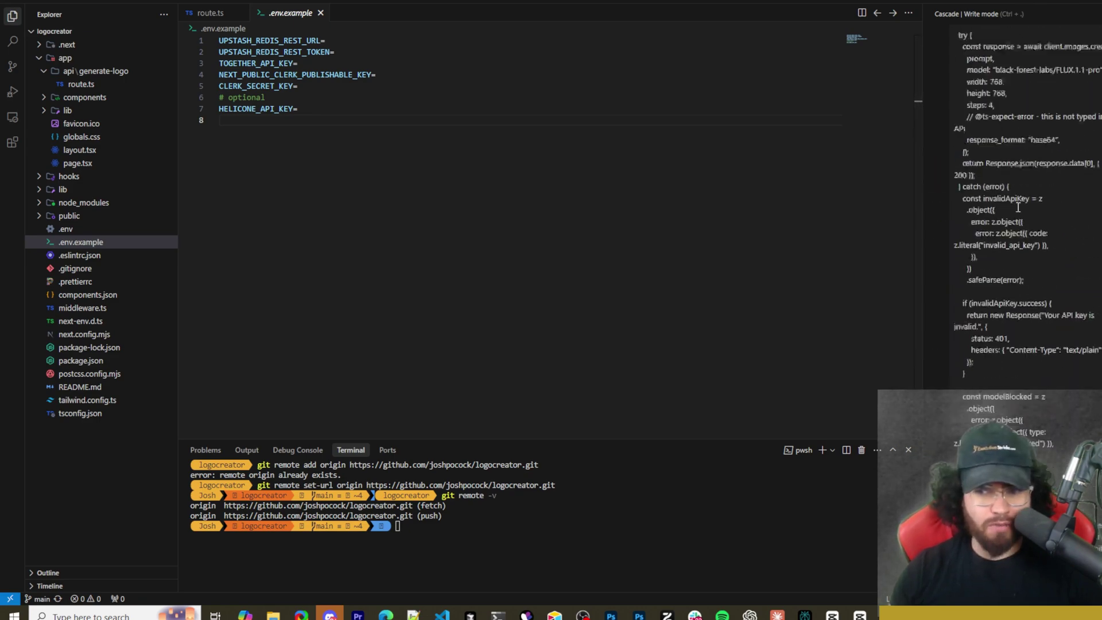
scroll(1018, 207, up, 10)
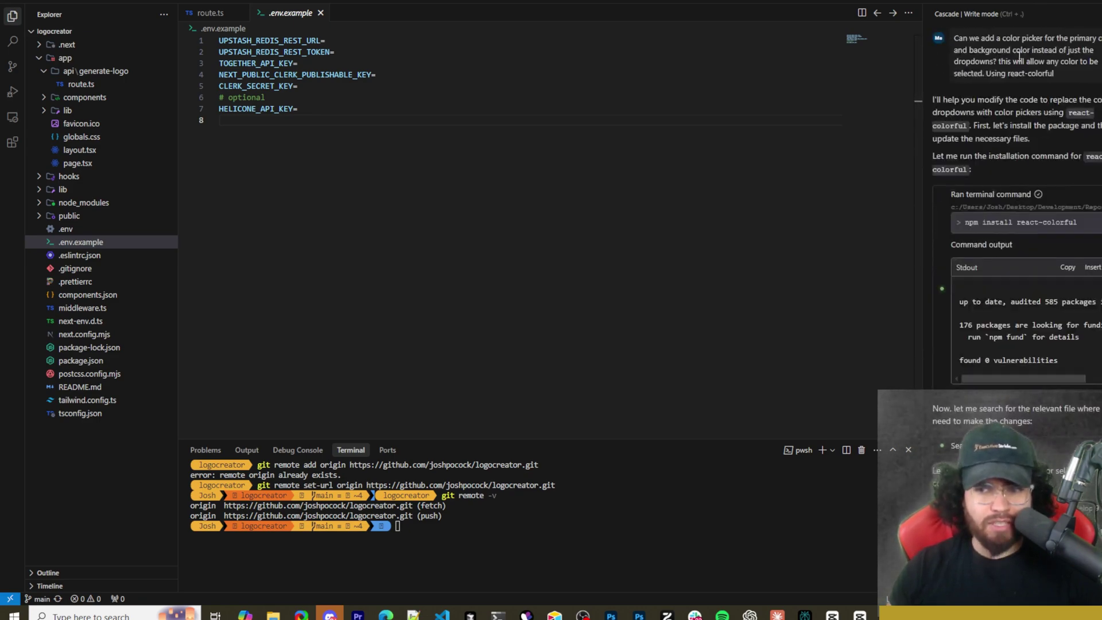
scroll(1006, 115, down, 20)
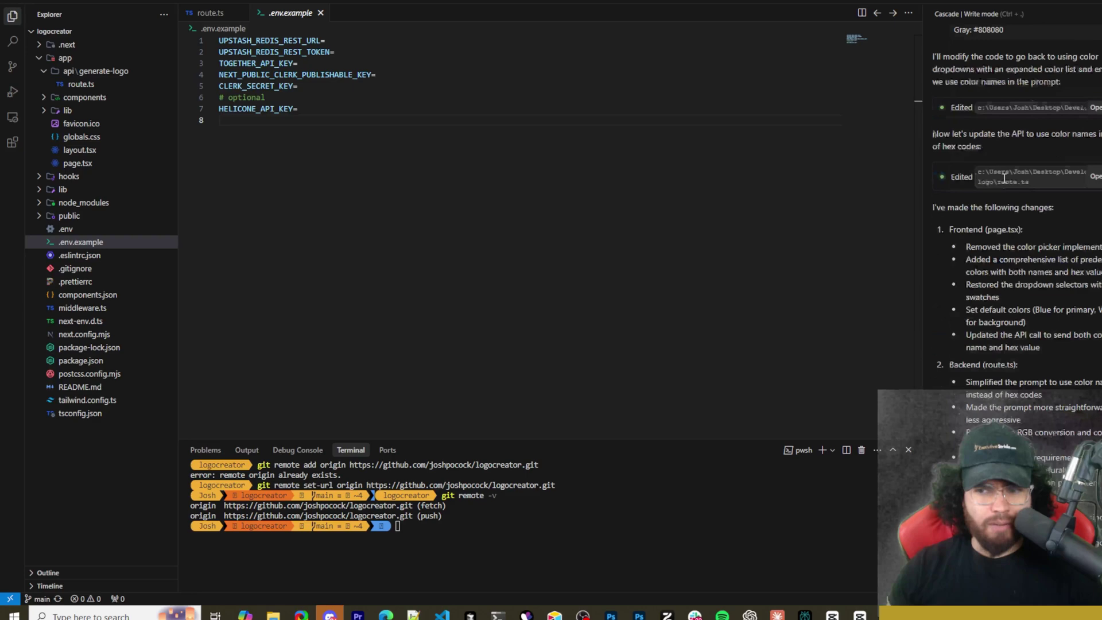
click(115, 84)
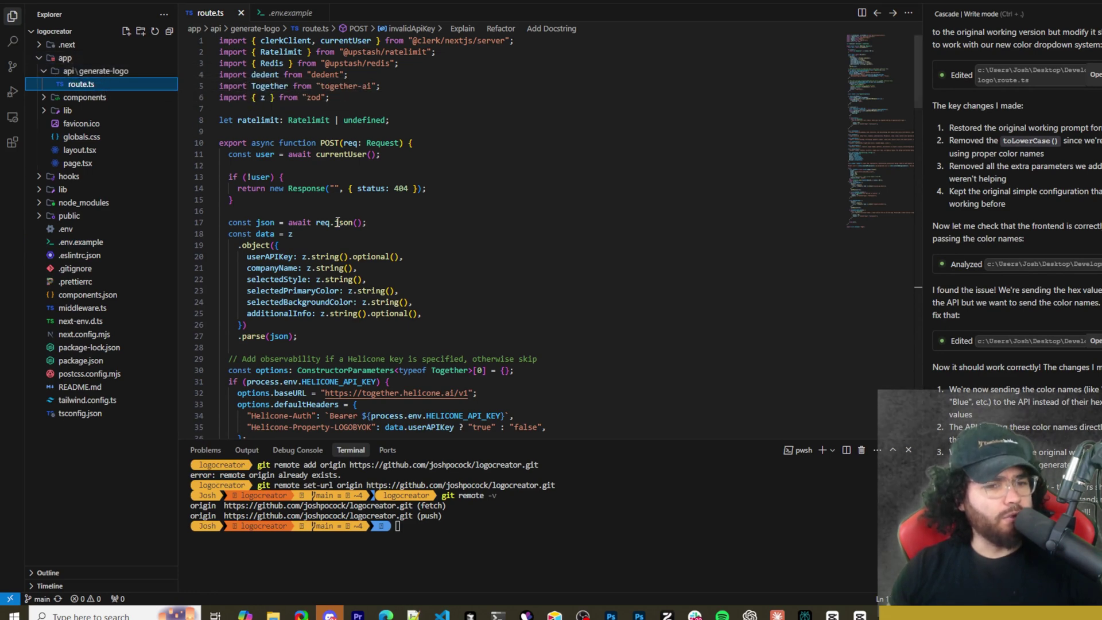
scroll(279, 247, down, 10)
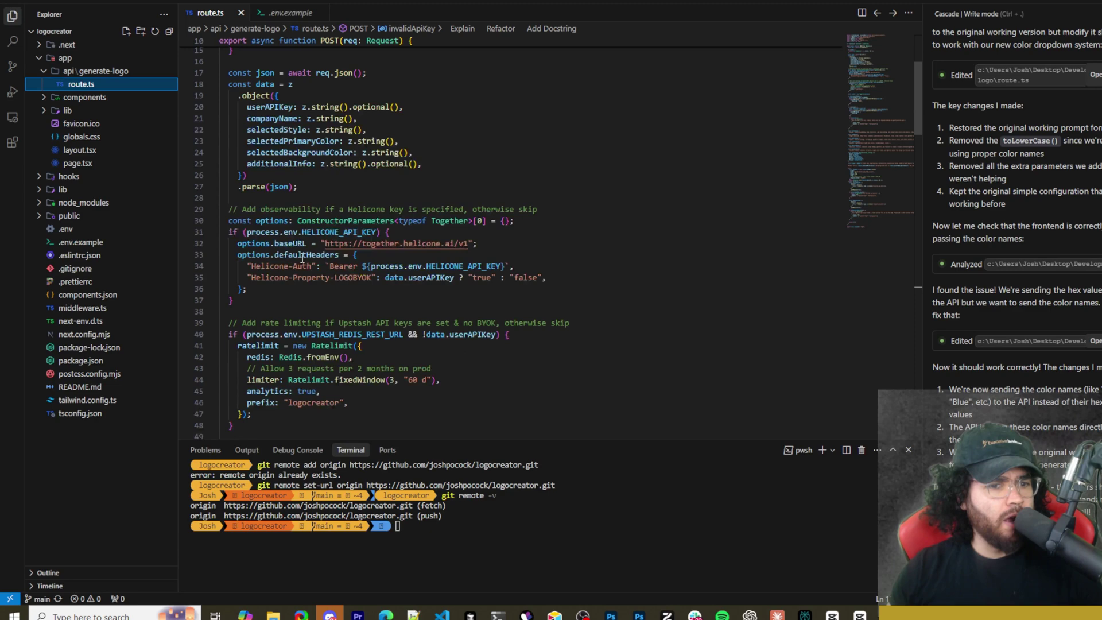
scroll(272, 270, down, 11)
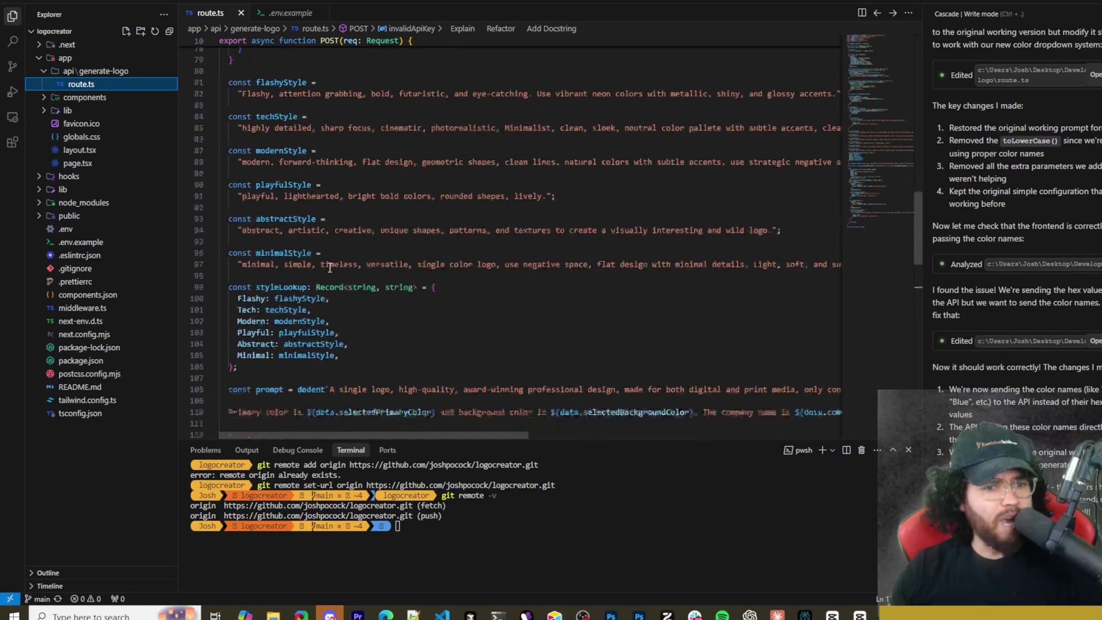
scroll(362, 247, down, 2)
scroll(350, 212, up, 2)
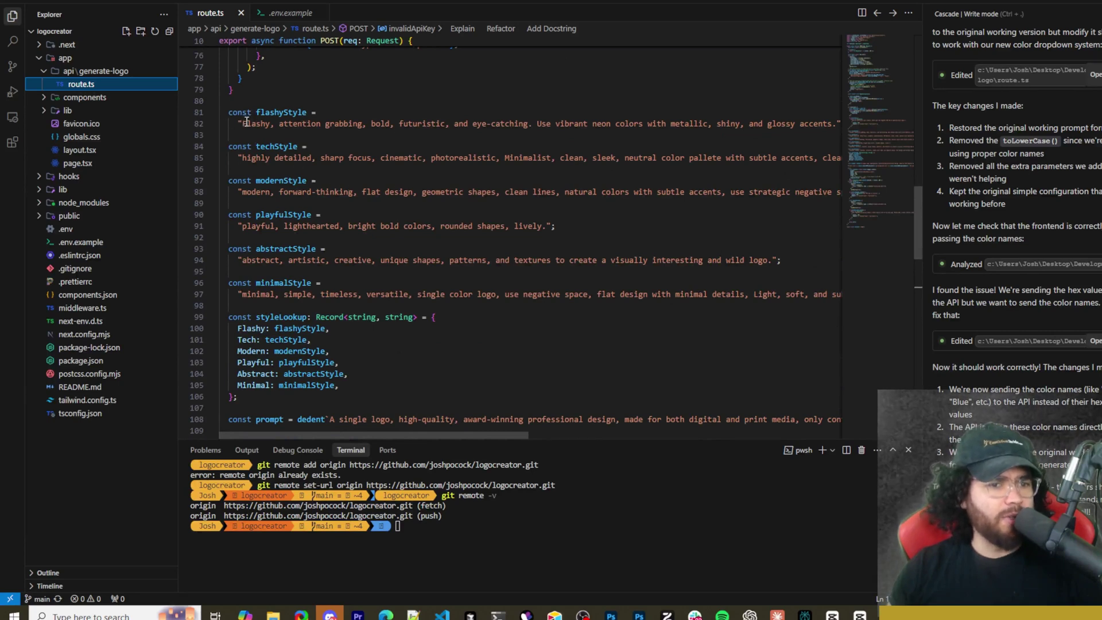
drag(245, 122, 356, 123)
click(290, 114)
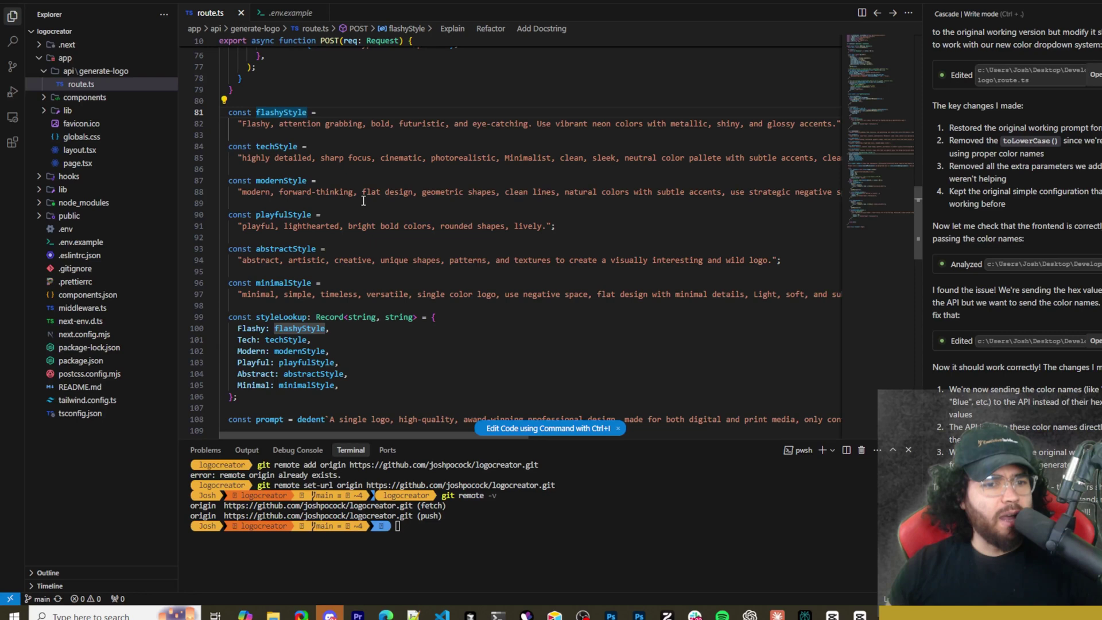
drag(279, 193, 778, 193)
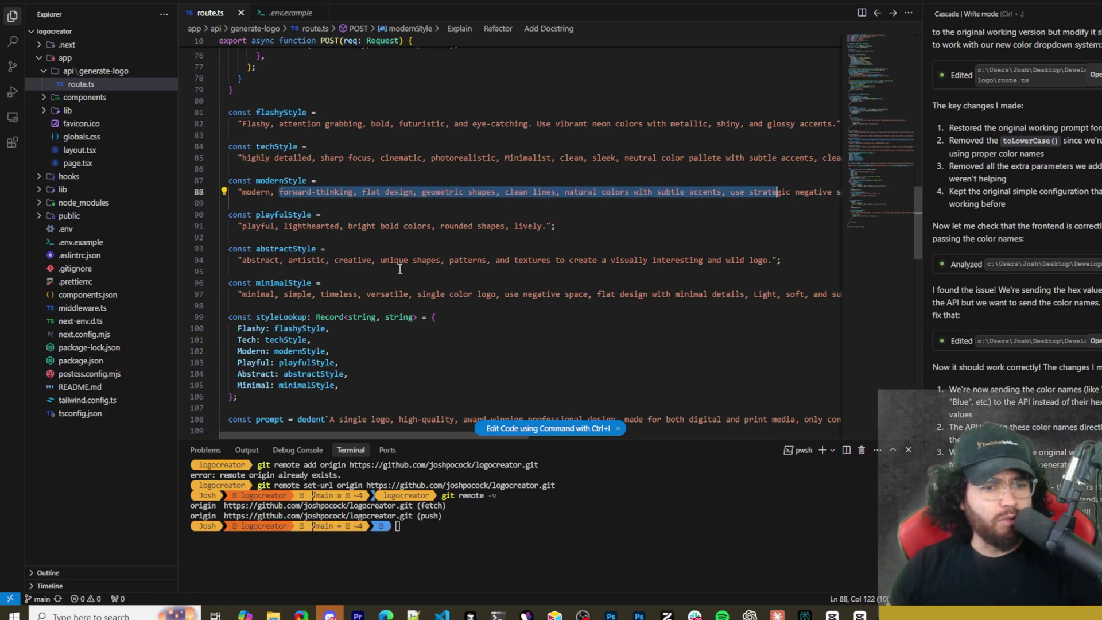
drag(265, 227, 501, 236)
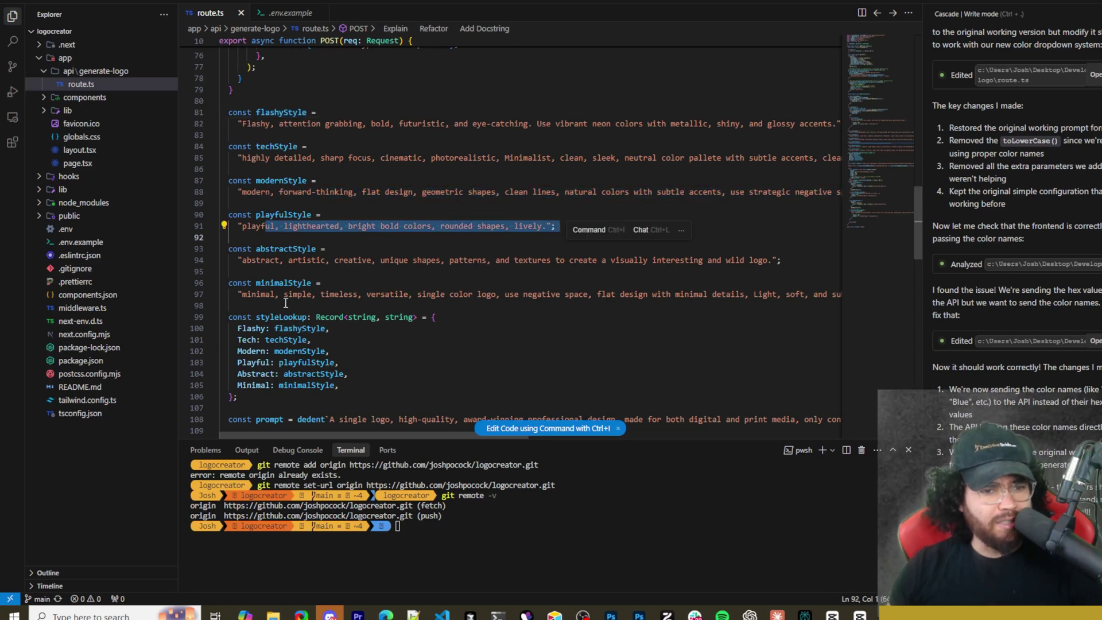
scroll(289, 303, down, 2)
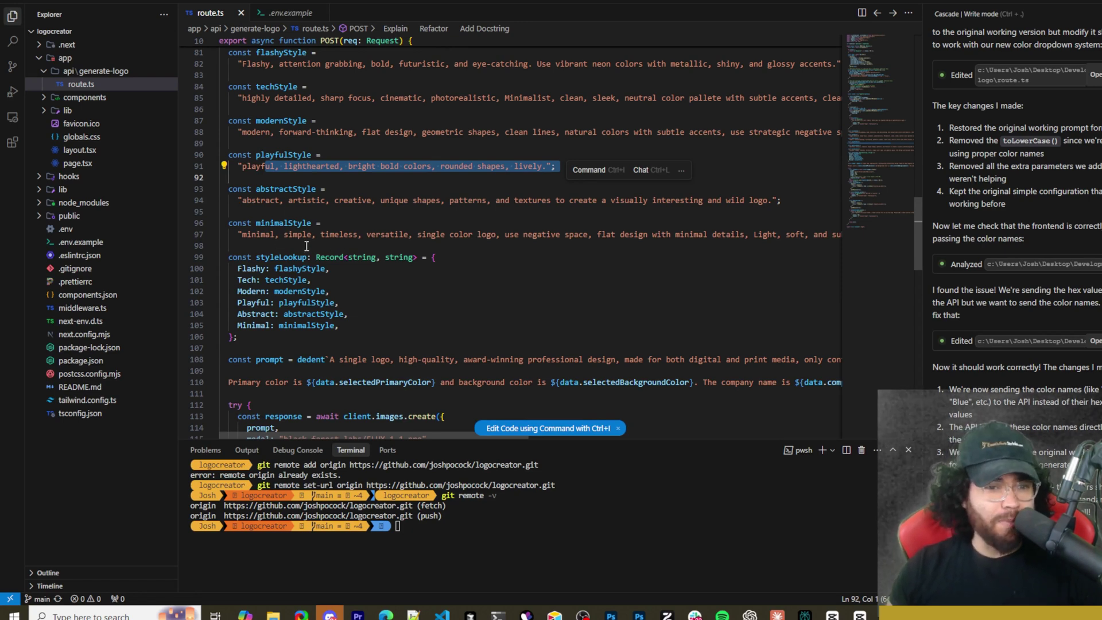
scroll(307, 246, down, 2)
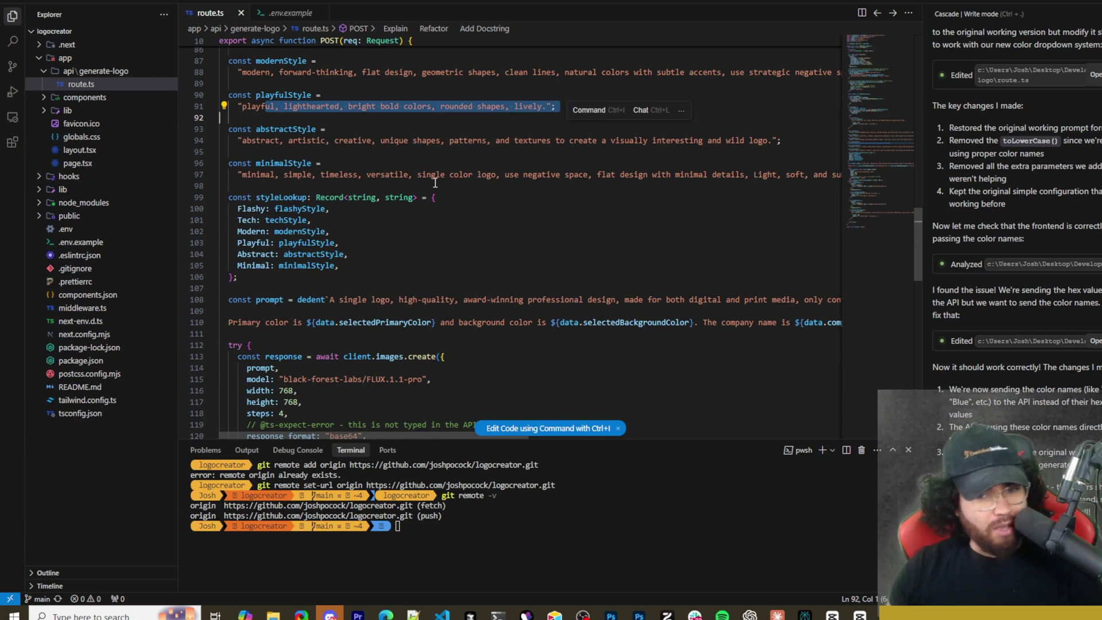
drag(436, 182, 357, 175)
click(366, 191)
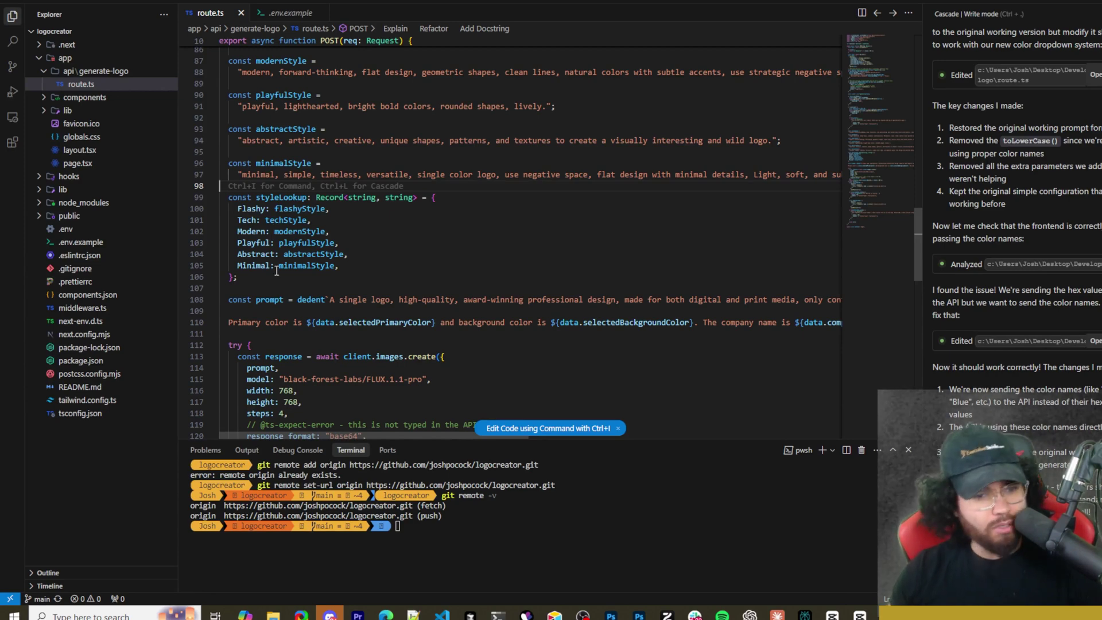
Highlight the prompt variable on line 108 and its 'award-winning professional design' phrase in route.ts.
scroll(298, 247, down, 2)
double_click(263, 239)
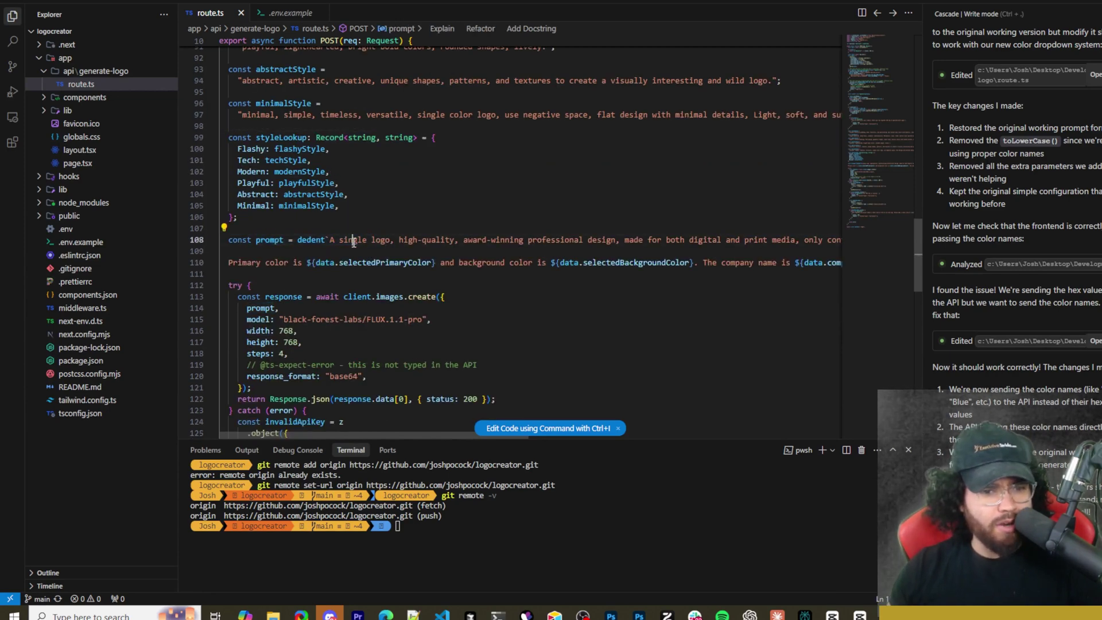
drag(330, 240, 396, 241)
drag(466, 241, 656, 241)
Review the FLUX.1.1-pro image settings, including the height value, then open page.tsx.
scroll(606, 251, down, 3)
scroll(510, 130, right, 5)
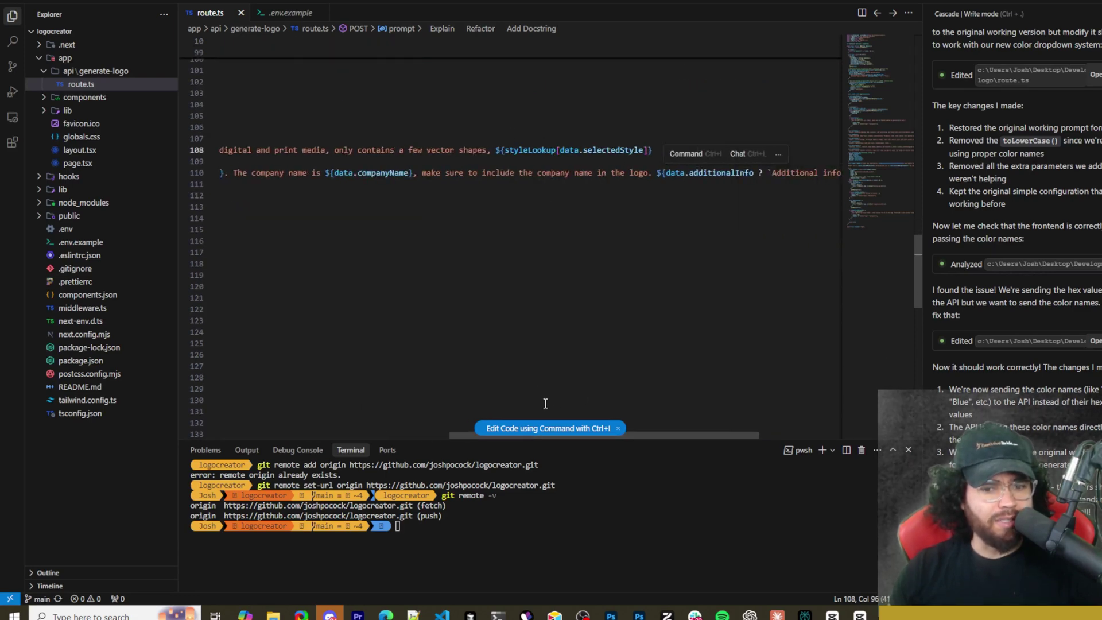
drag(673, 434, 356, 452)
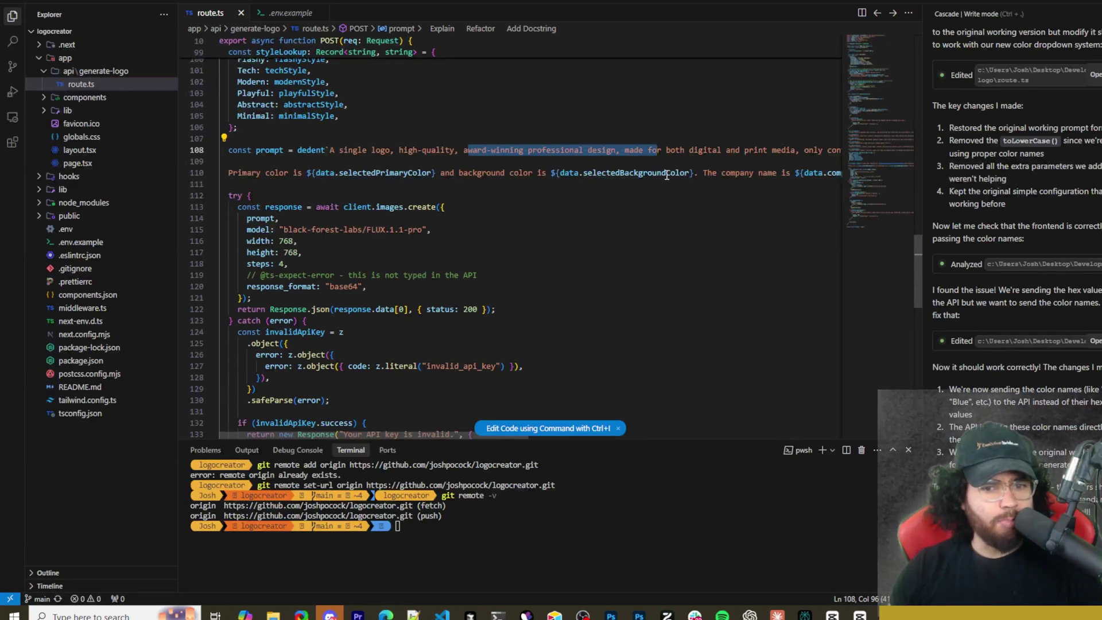
scroll(453, 436, right, 5)
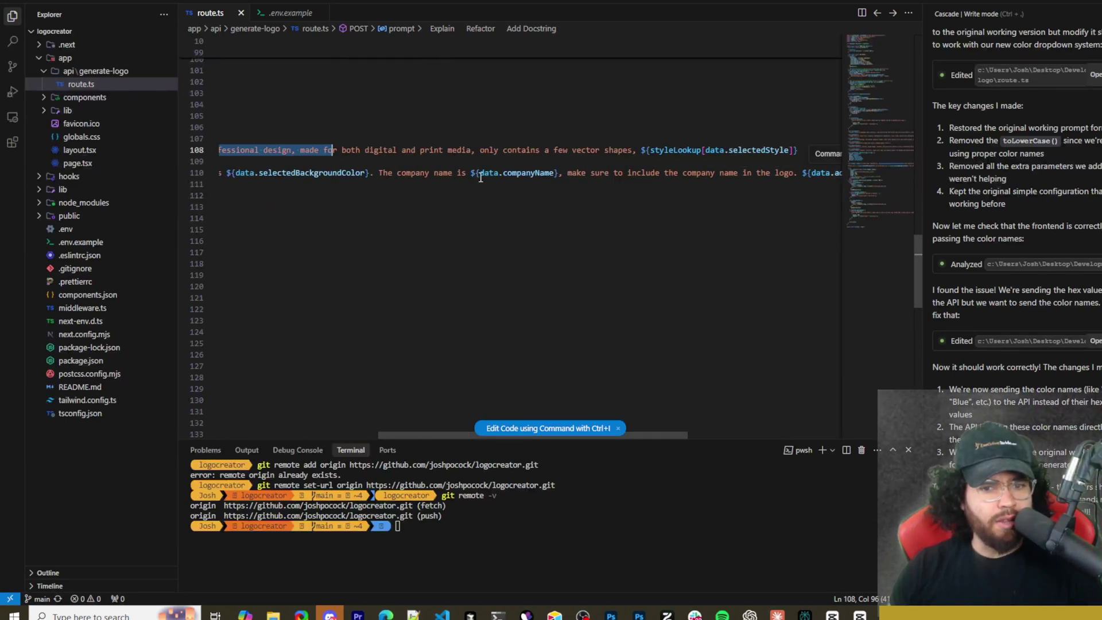
drag(678, 435, 323, 311)
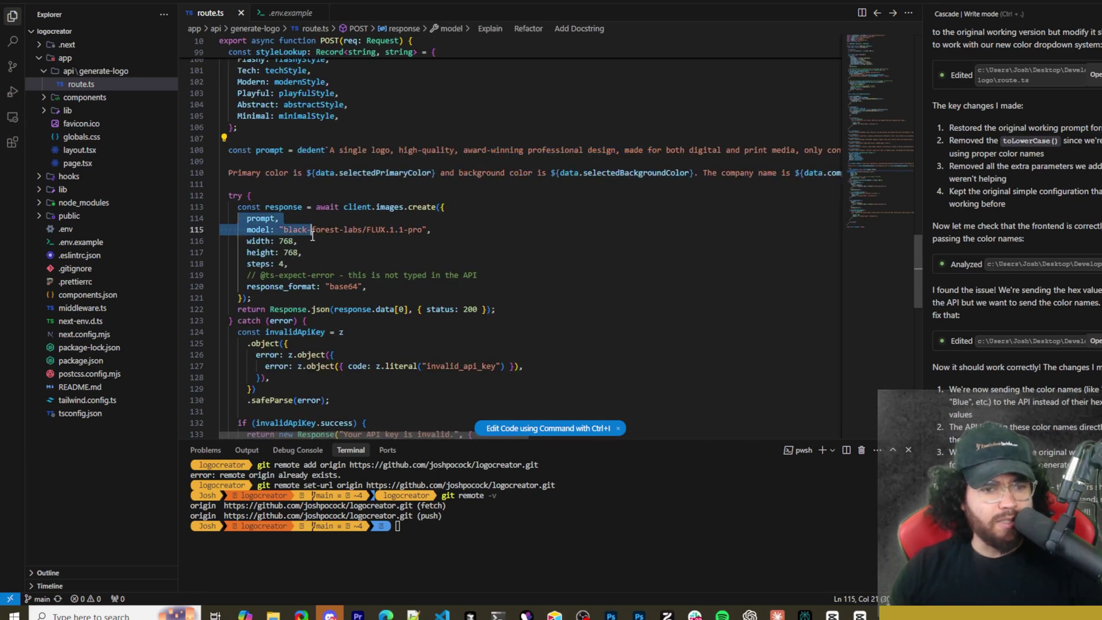
click(261, 253)
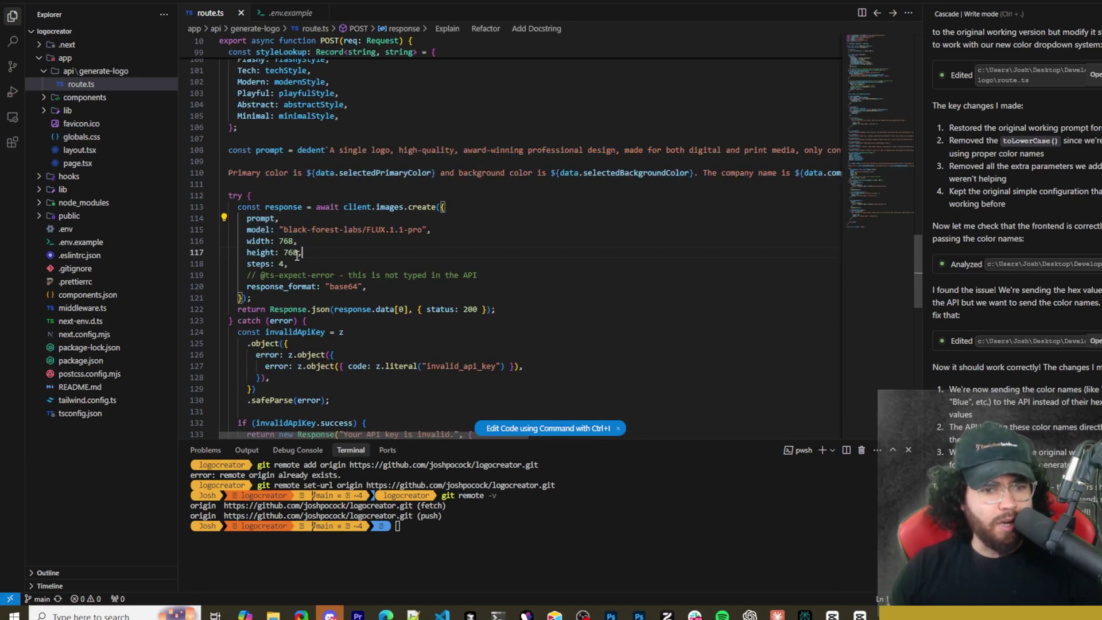
double_click(262, 253)
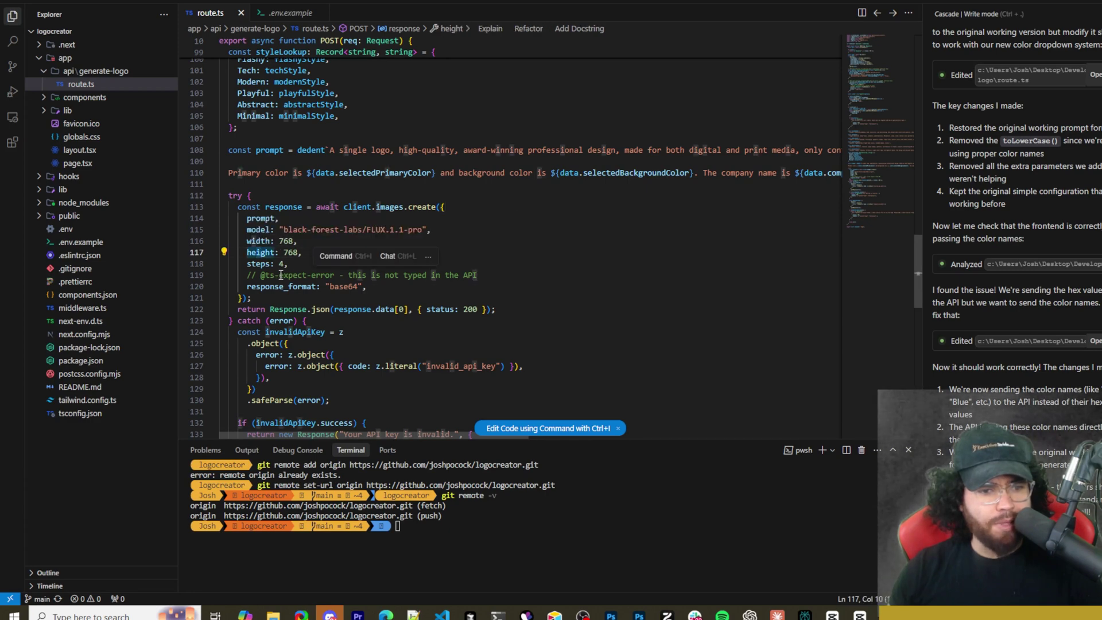
scroll(280, 275, up, 2)
drag(297, 289, 397, 290)
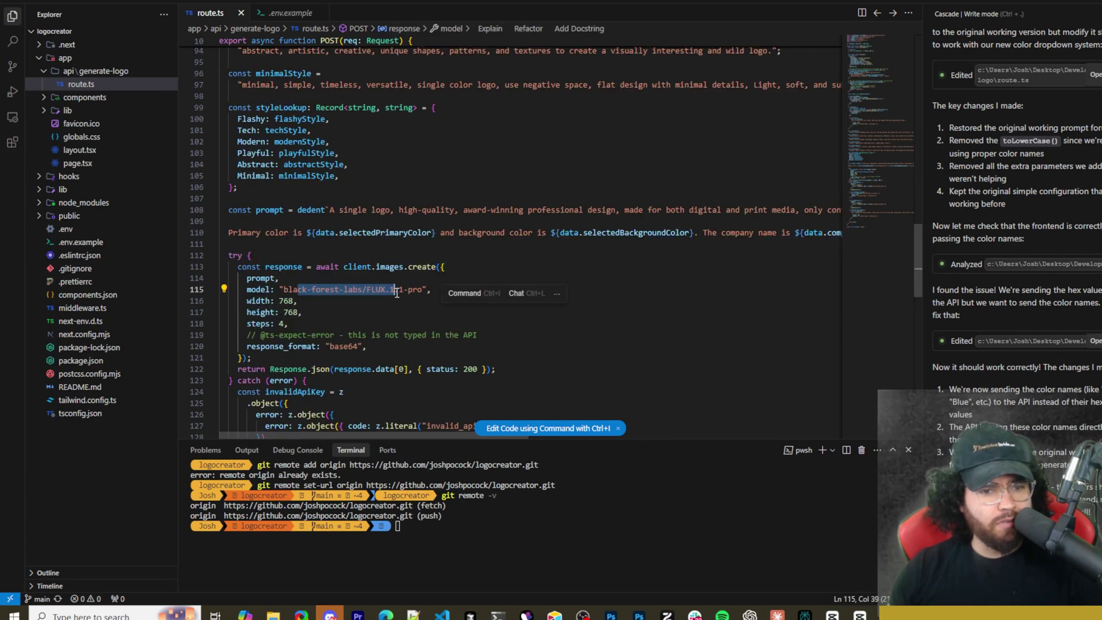
click(154, 166)
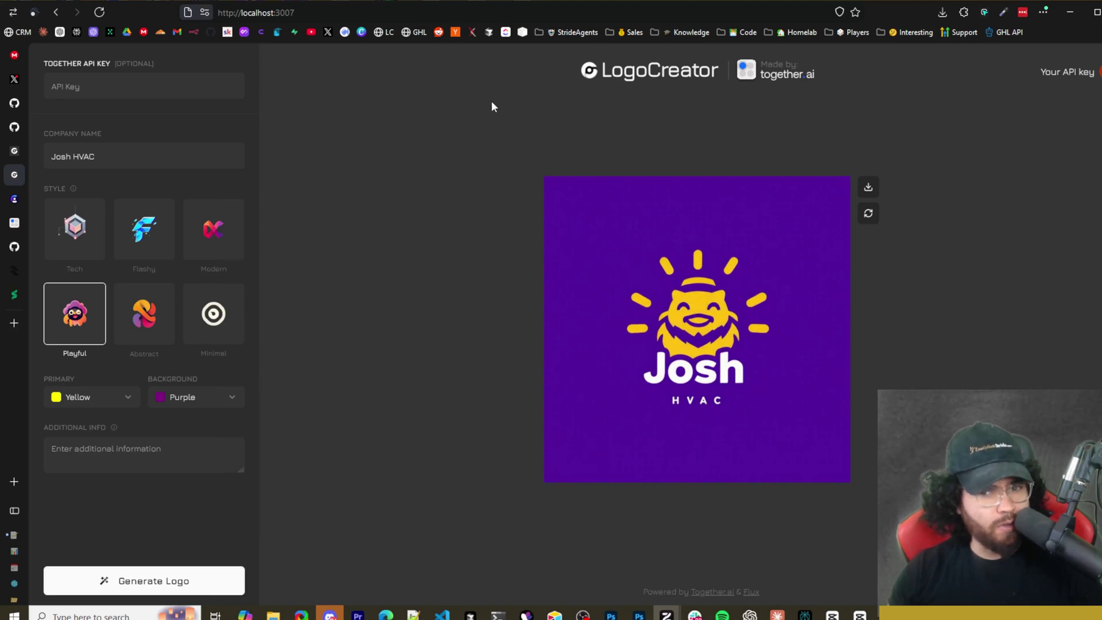
Browse the expanded Primary colour list several times, leaving Yellow selected.
click(80, 398)
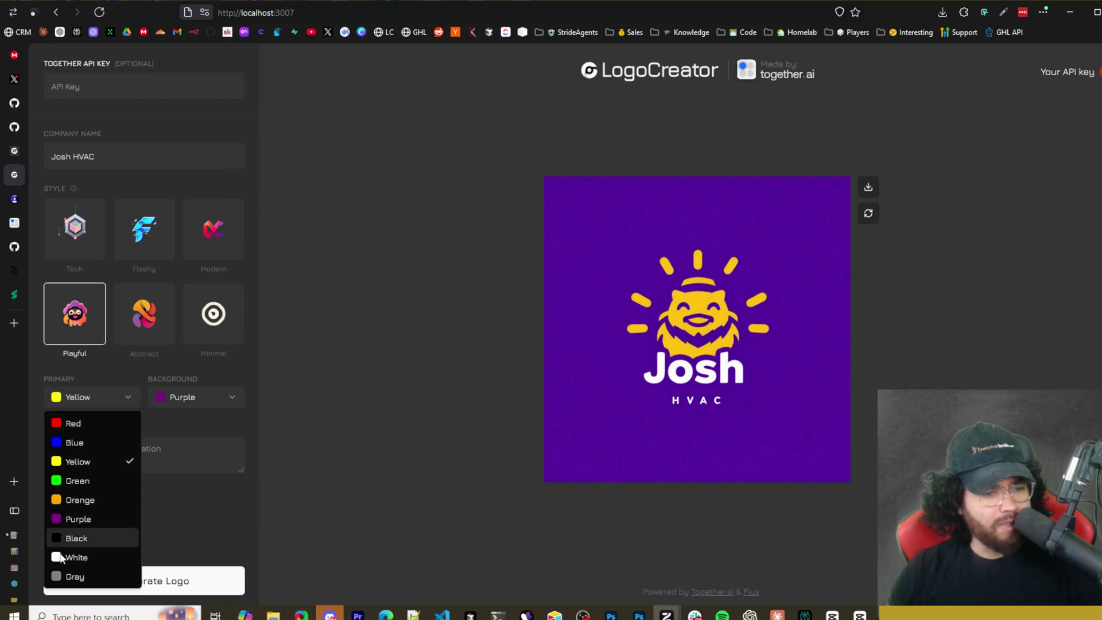
click(195, 417)
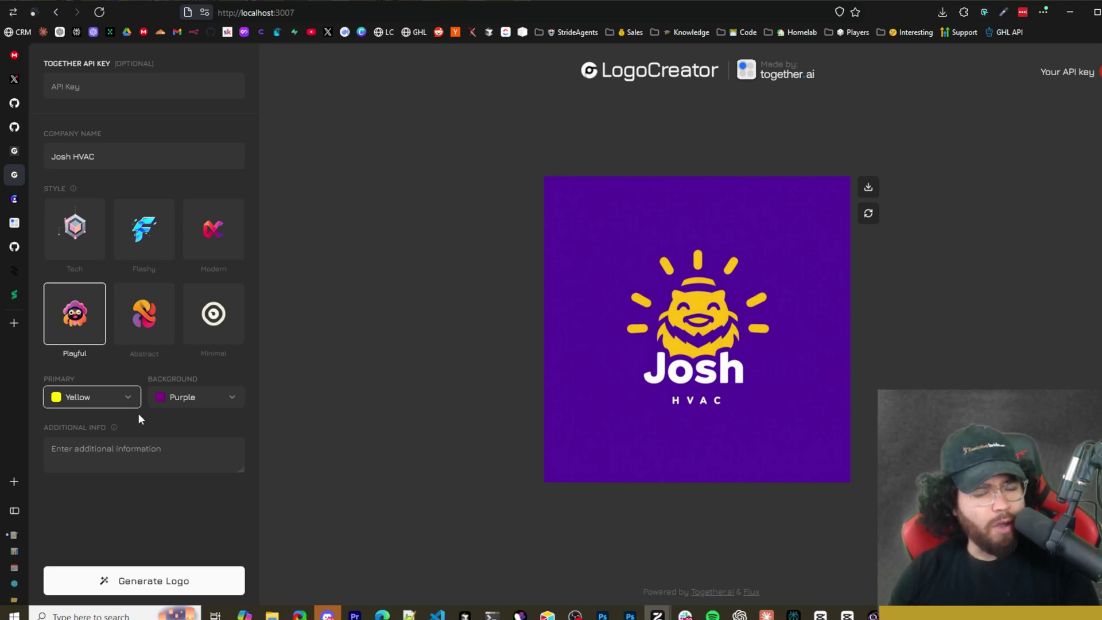
click(99, 408)
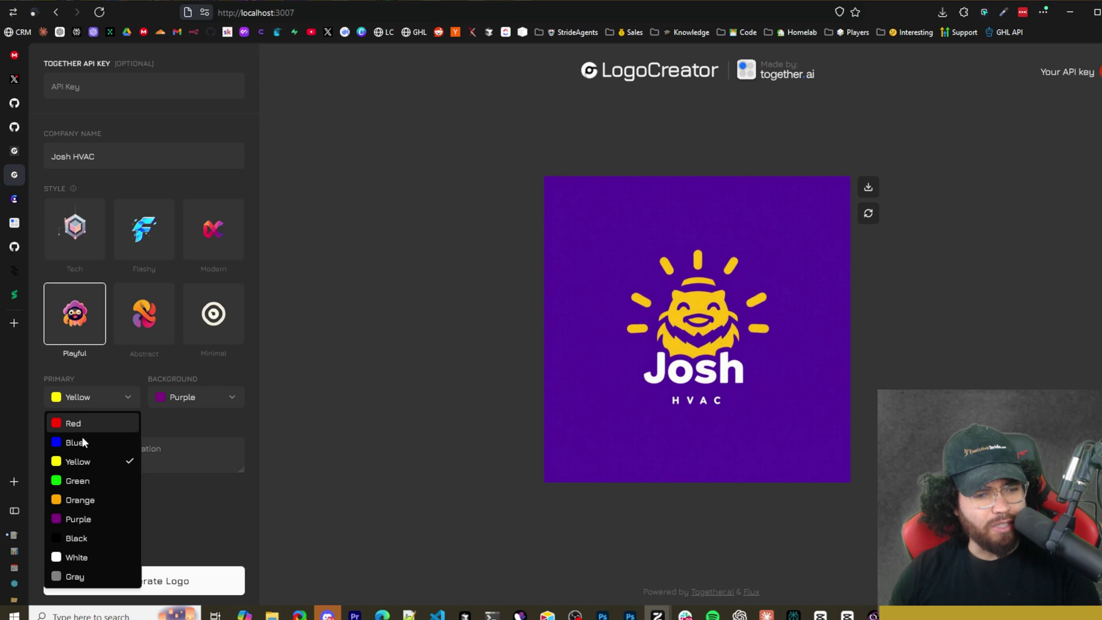
click(314, 427)
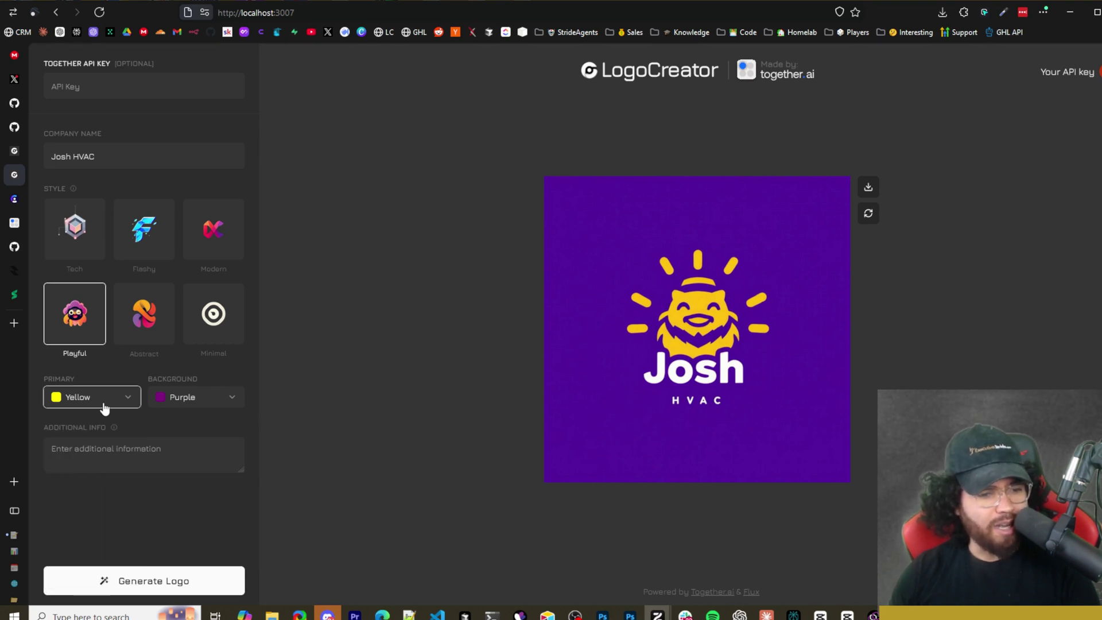
click(105, 405)
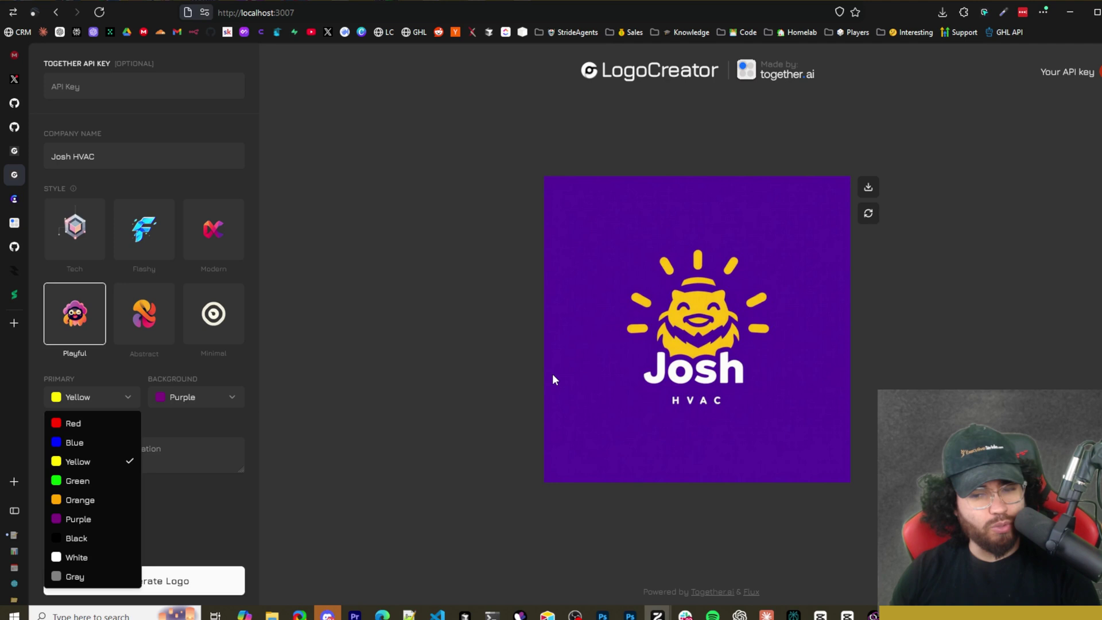
click(272, 425)
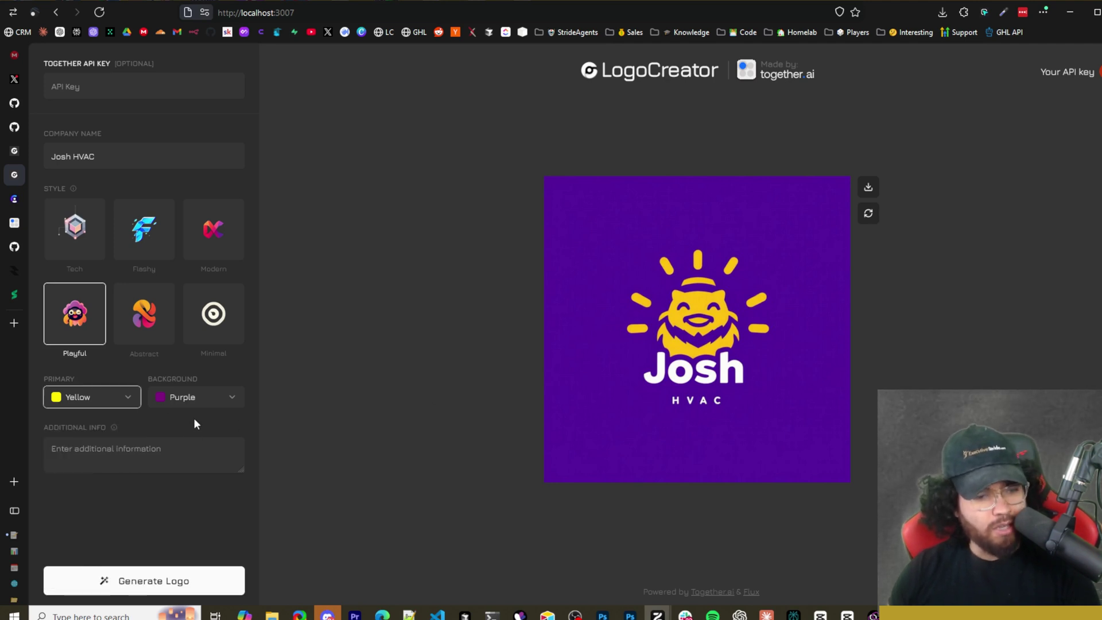
click(126, 399)
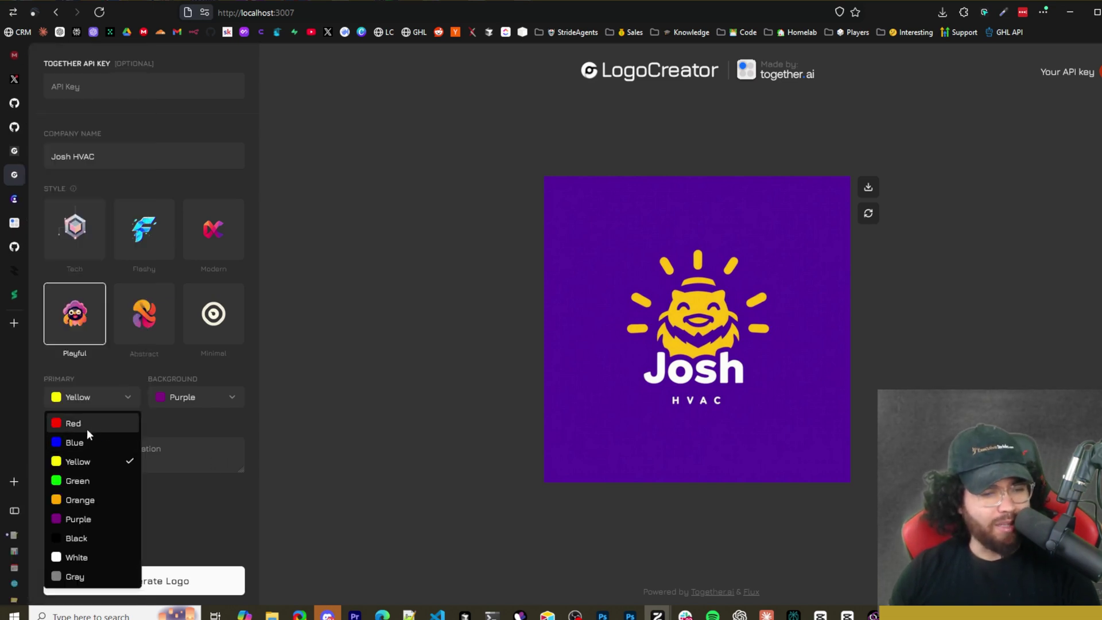
click(211, 427)
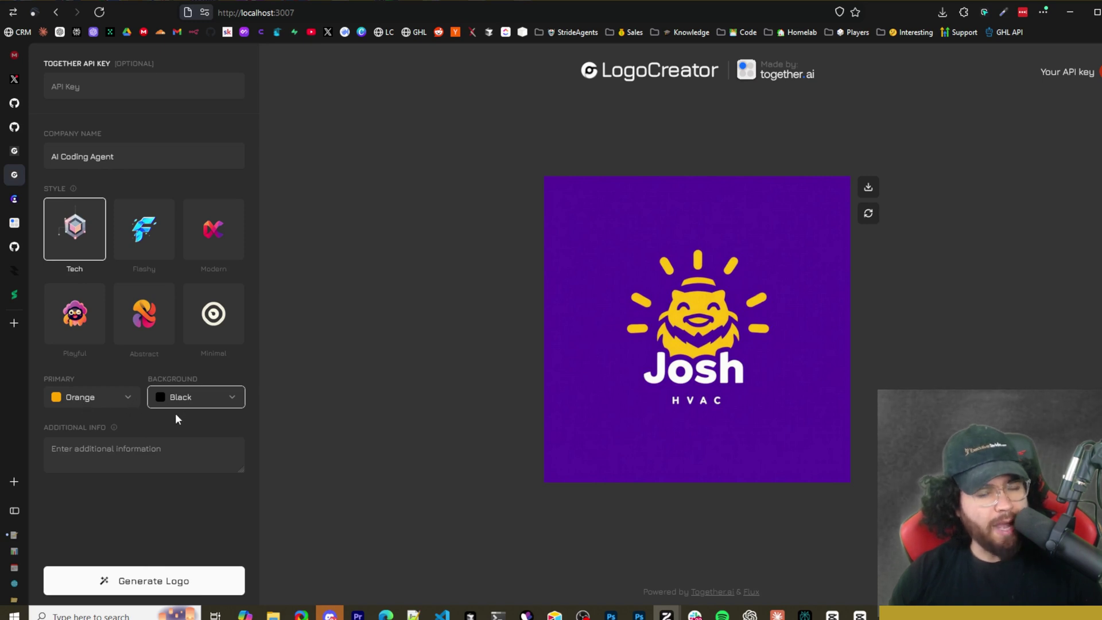
Add 'AI Company Software' as Additional Info, generate the logo, then edit the description before returning to the editor.
click(154, 455)
text(AI Company Software)
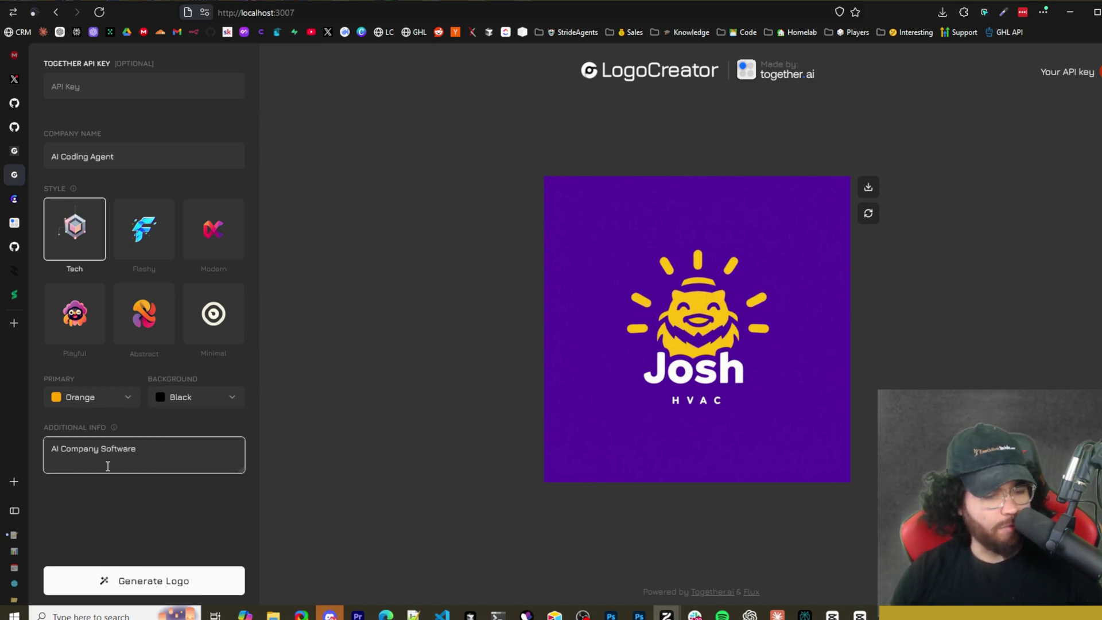
click(135, 596)
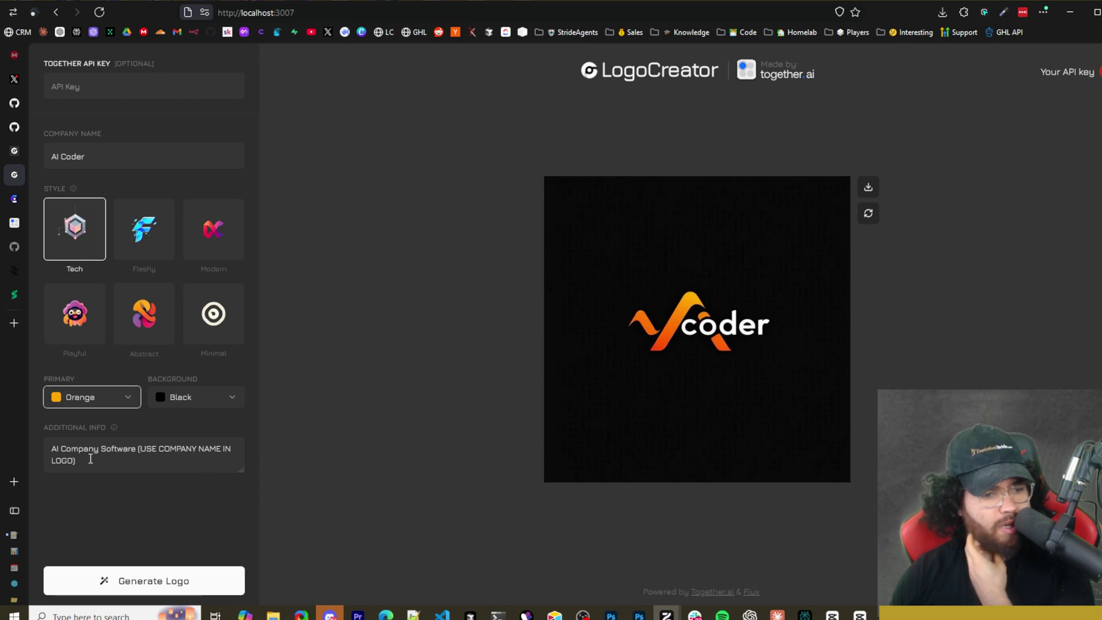
click(114, 464)
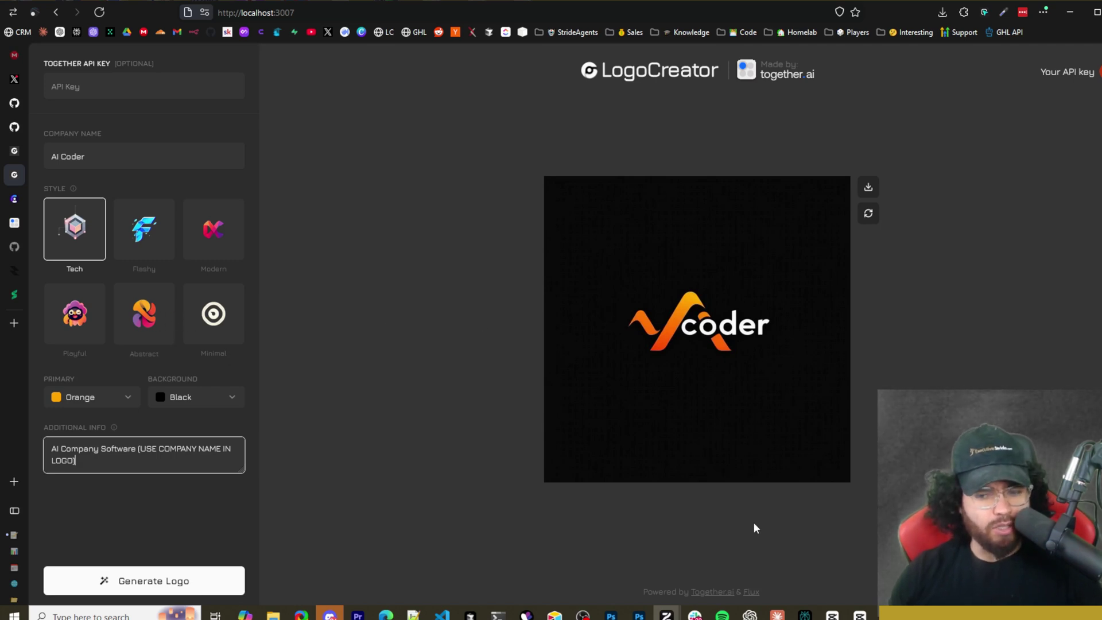
key(alt+Tab)
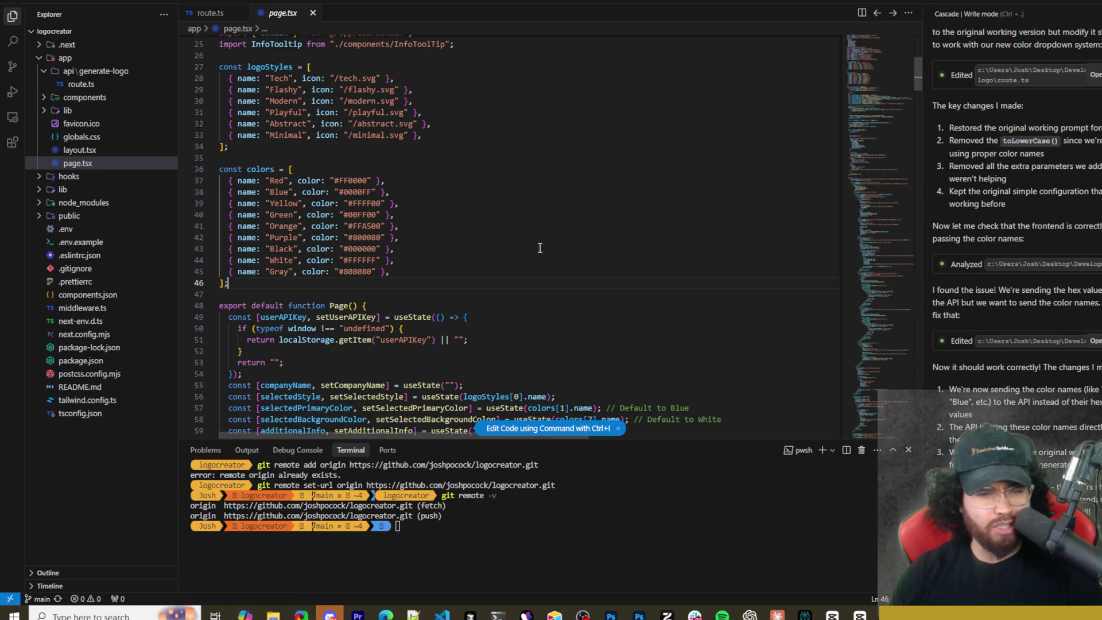
Scroll page.tsx past the colors array and generateLogo function, then return to the LogoCreator page.
scroll(343, 329, down, 2)
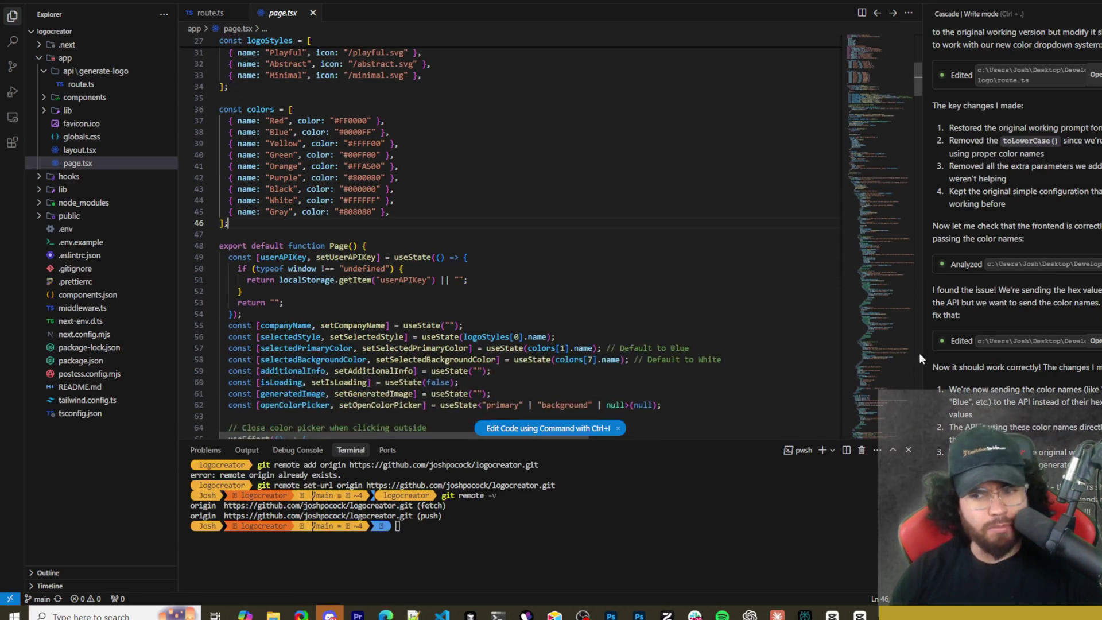
scroll(448, 336, down, 3)
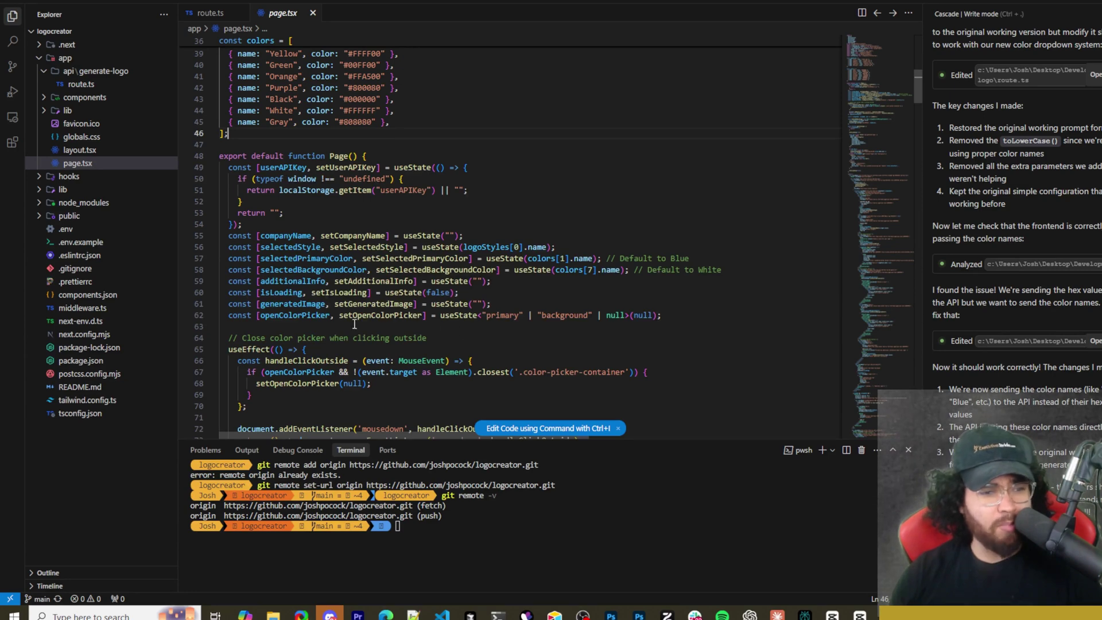
scroll(447, 336, down, 5)
scroll(439, 360, down, 7)
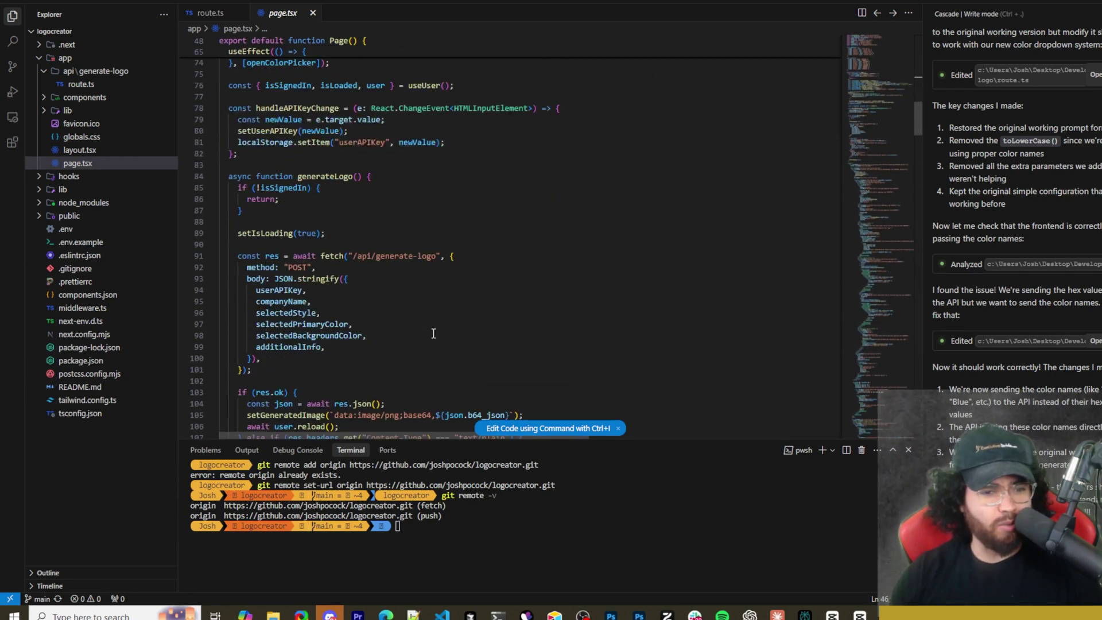
scroll(453, 339, down, 7)
scroll(459, 333, down, 5)
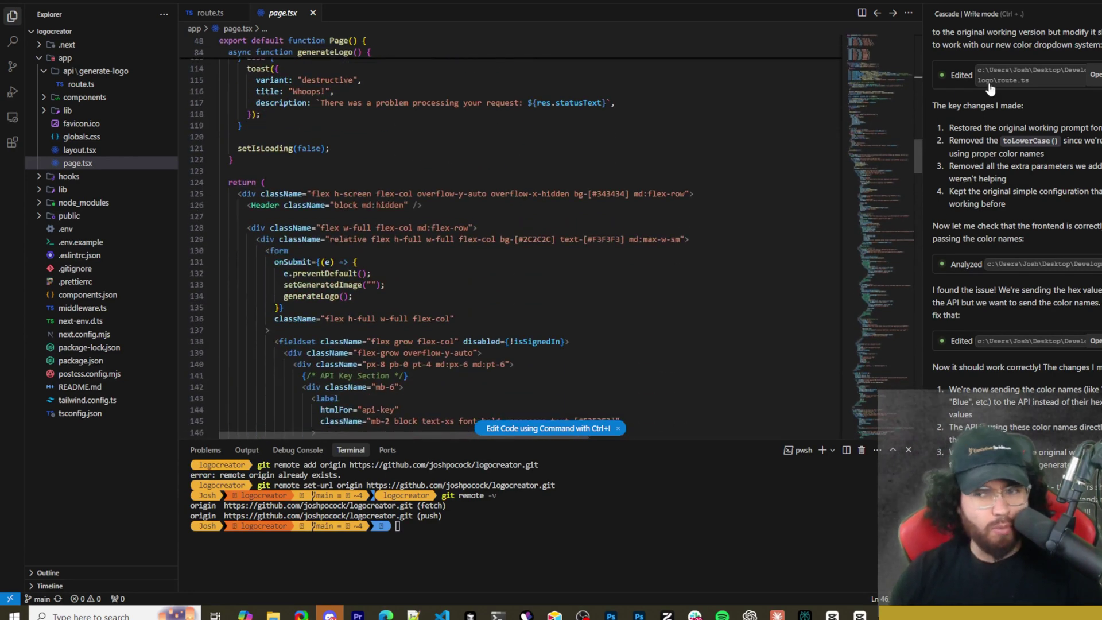
key(alt+Tab)
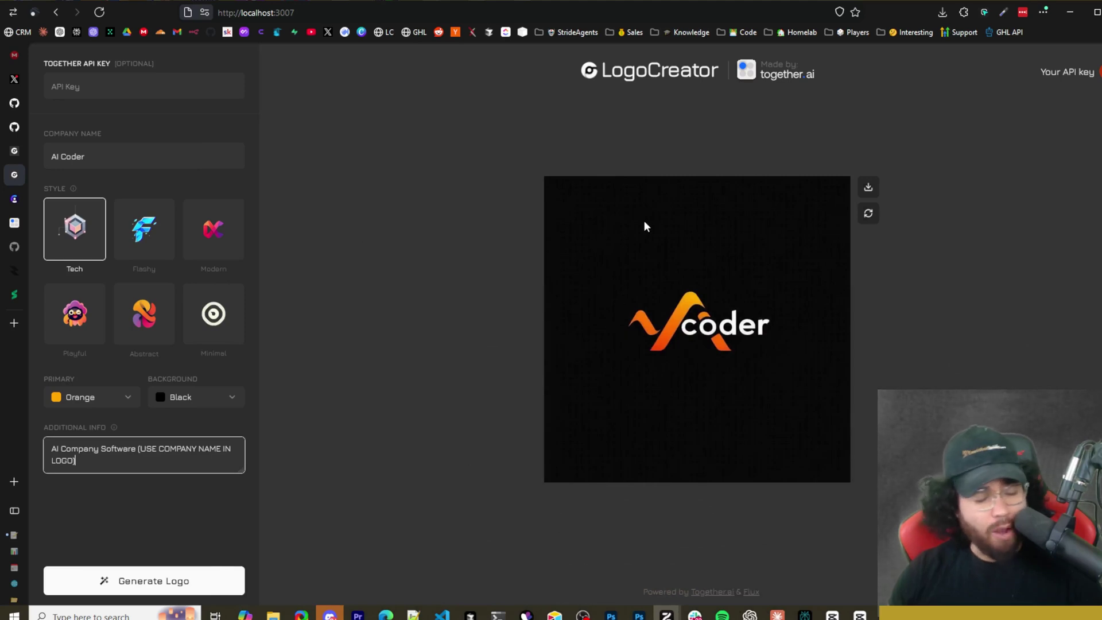